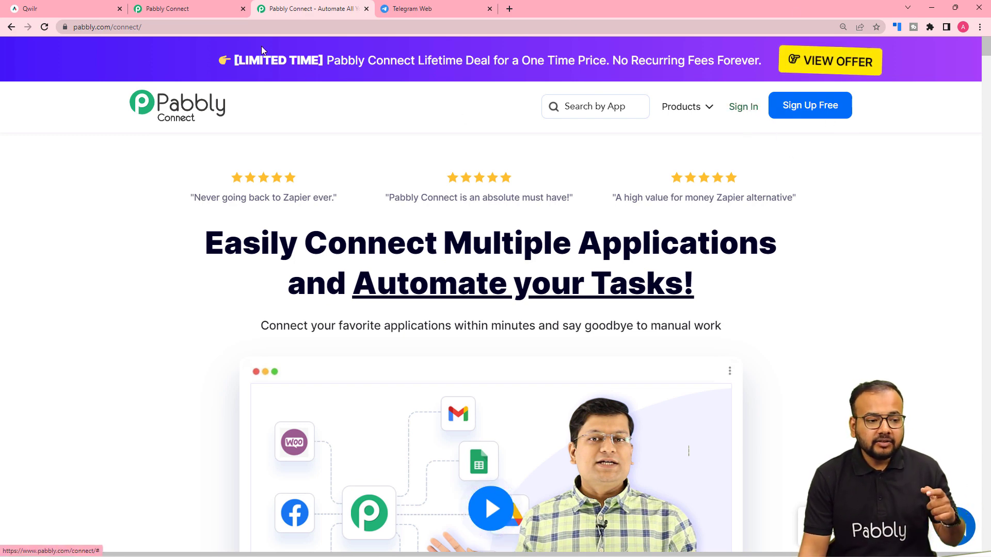
# - Switch to the Pabbly Connect dashboard and create a workflow named "Qwilr to Telegram Messages"
pyautogui.click(206, 6)
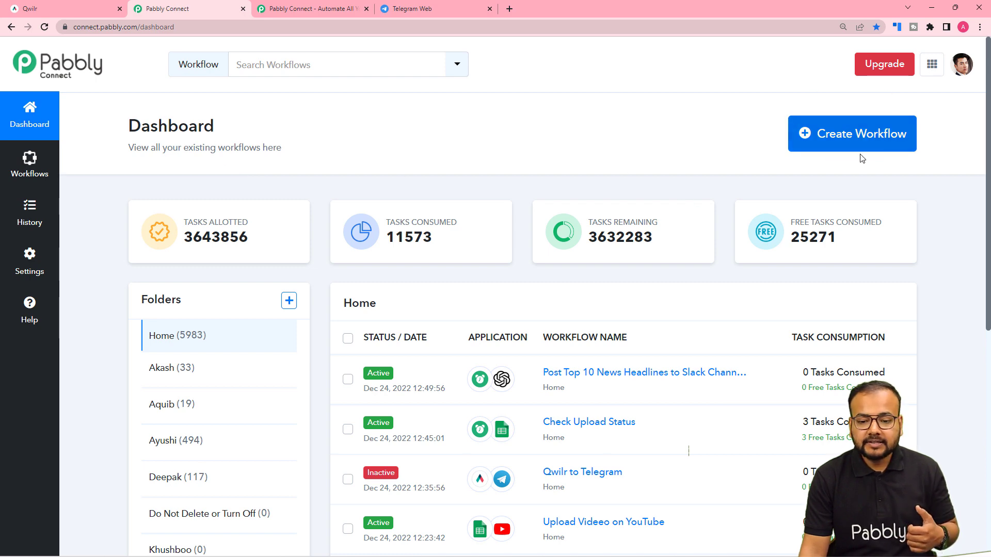
pyautogui.click(847, 138)
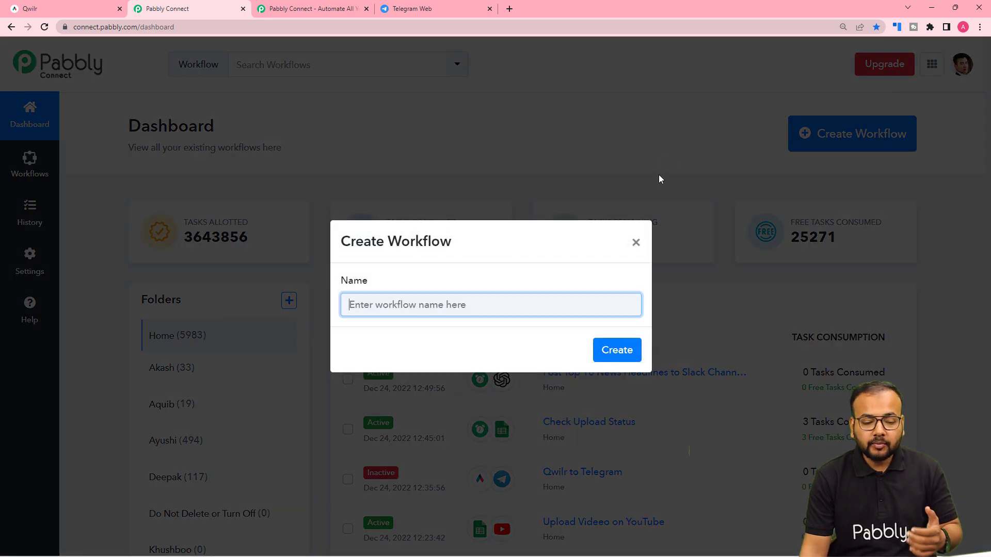
pyautogui.write('Qwilr to Telegram Messages')
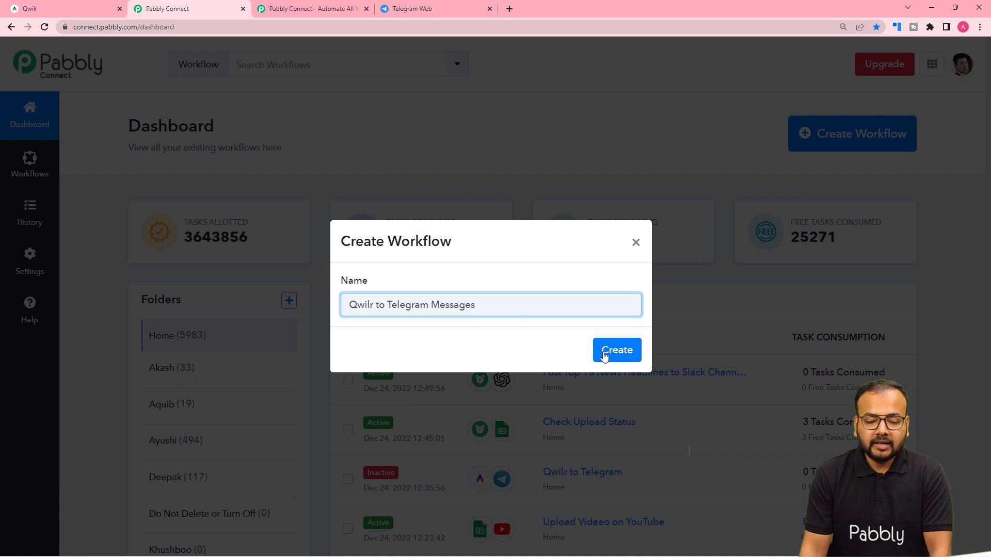
pyautogui.click(605, 353)
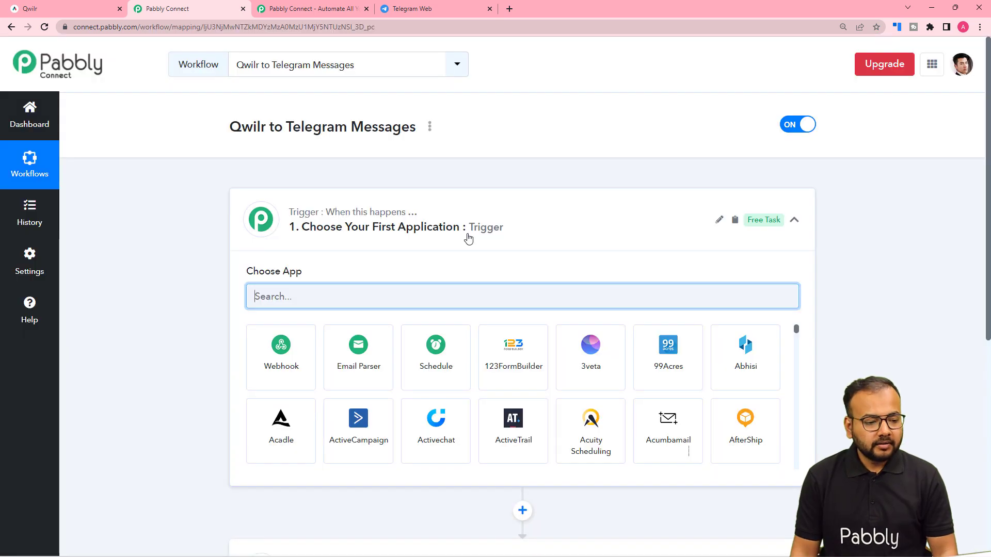
# - Set the workflow's trigger application to Qwilr with the Project Accepted trigger event
pyautogui.click(468, 238)
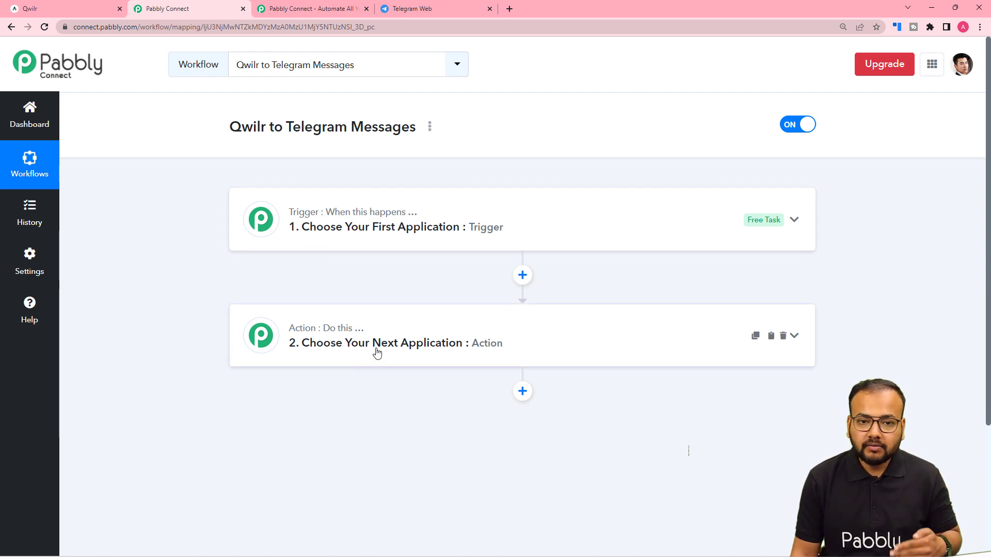
pyautogui.click(327, 233)
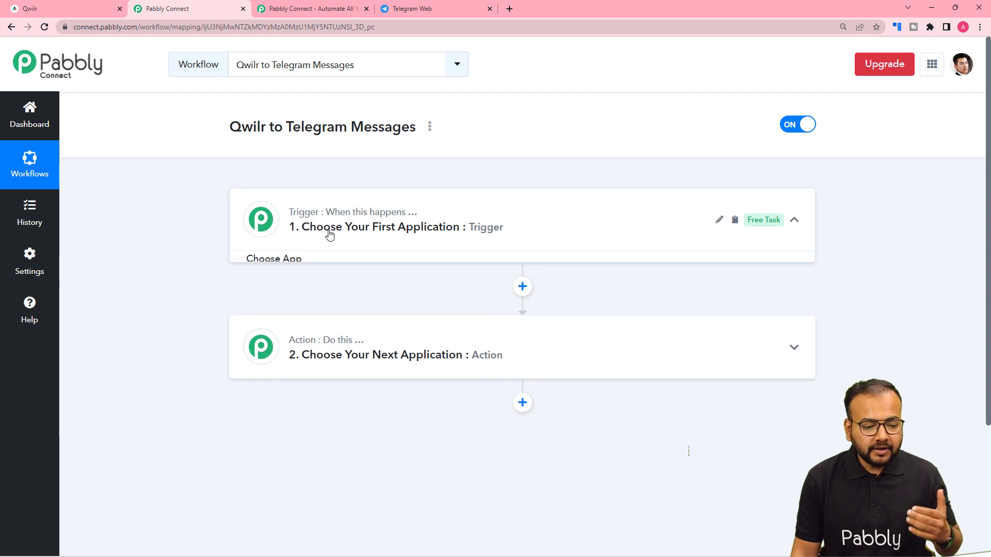
pyautogui.moveTo(275, 278)
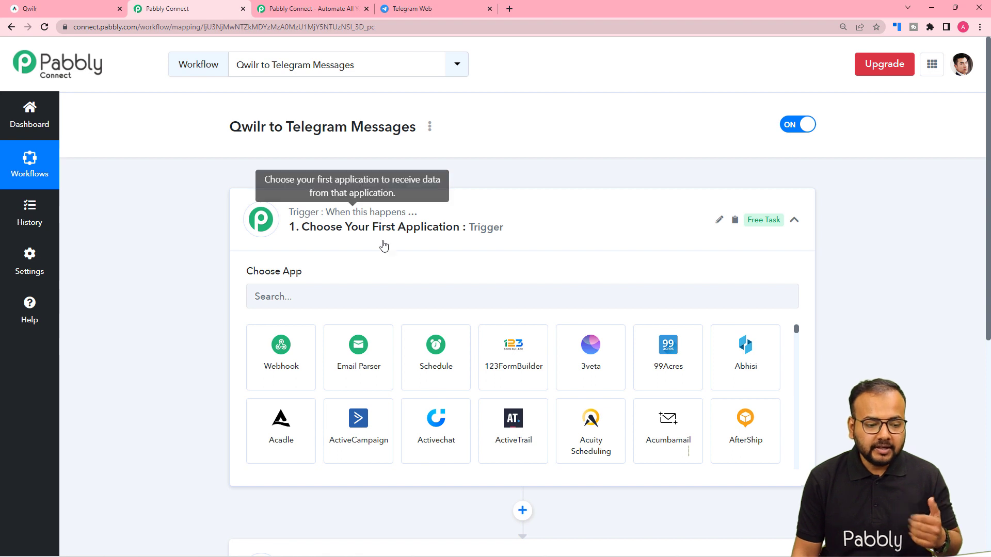
pyautogui.scroll(-2, 376, 256)
pyautogui.scroll(-2, 376, 258)
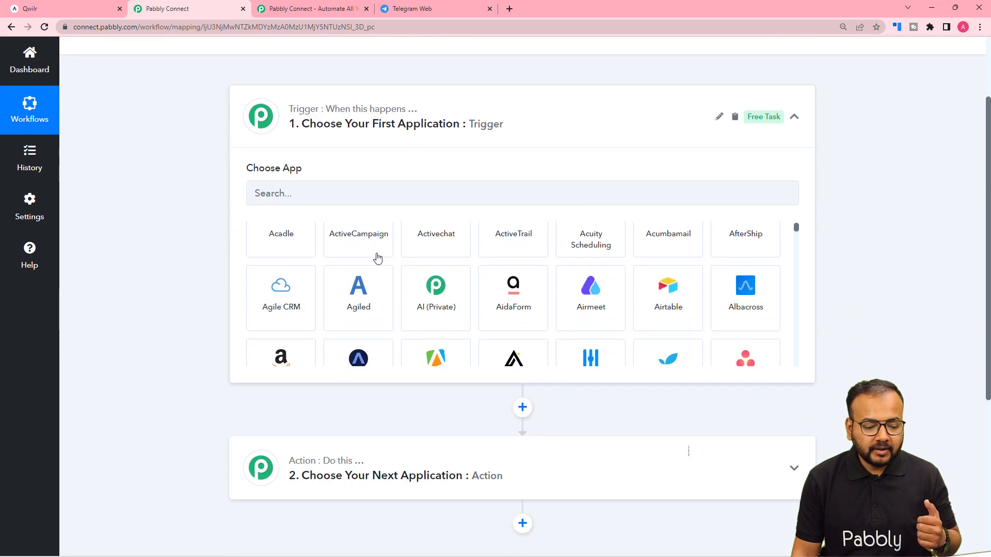
pyautogui.click(312, 197)
pyautogui.write('qwil')
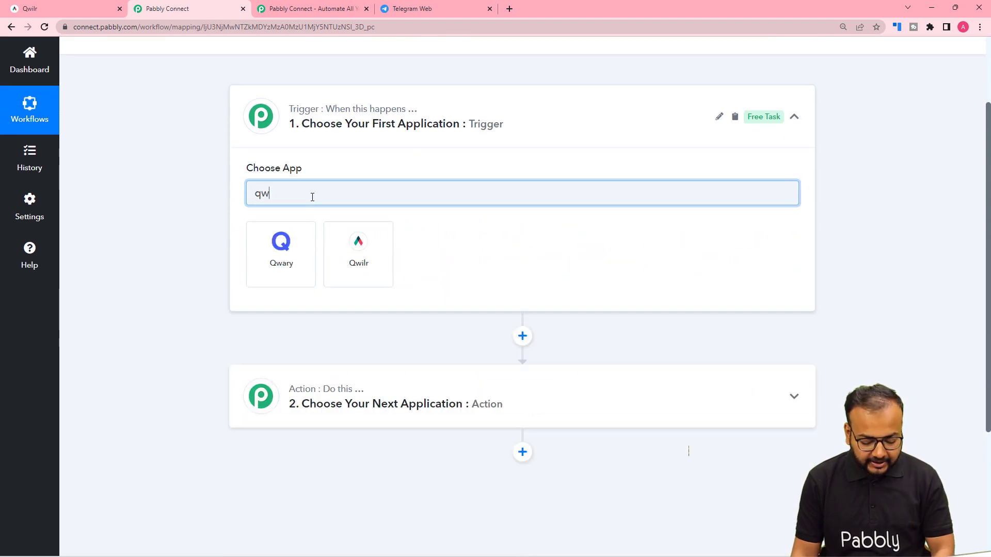
pyautogui.click(286, 279)
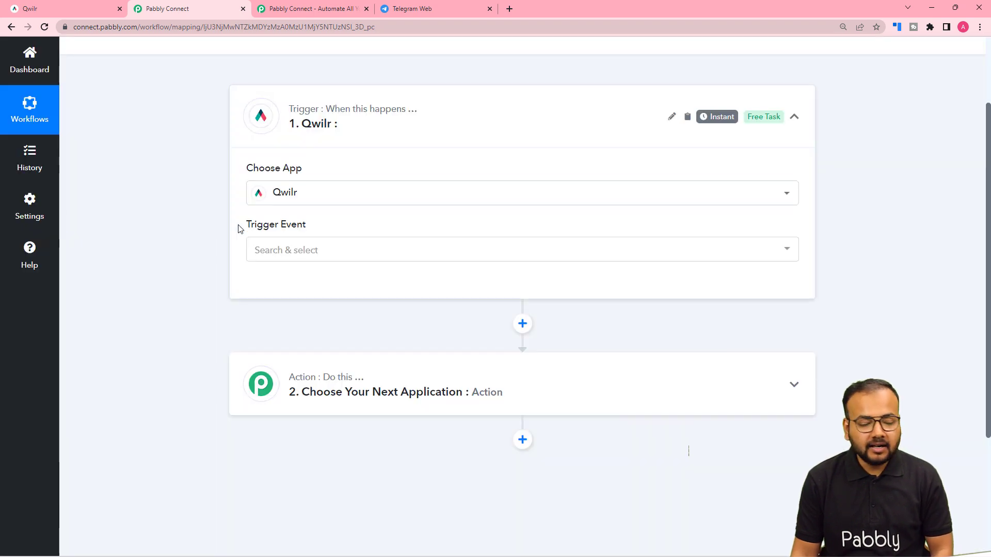
pyautogui.scroll(-1, 308, 246)
pyautogui.click(292, 199)
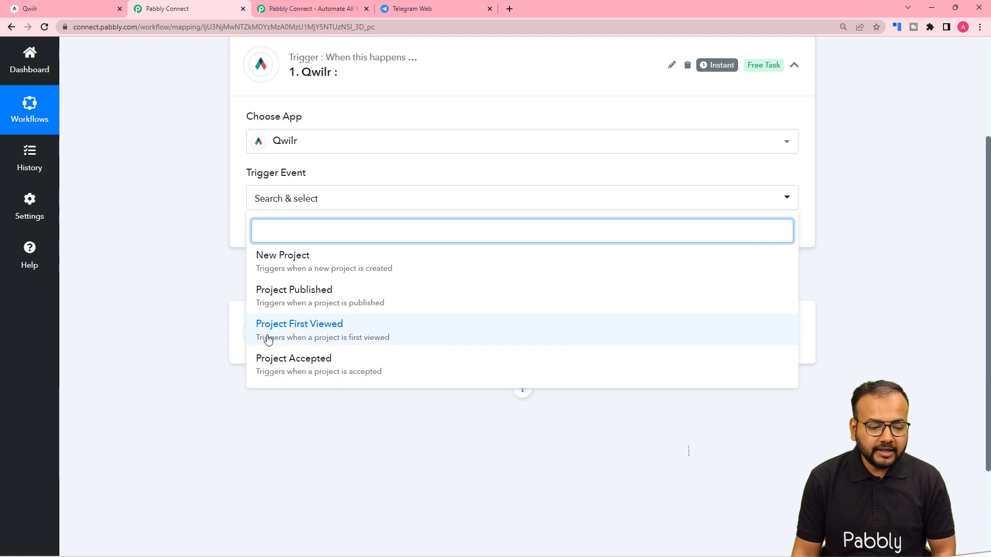
pyautogui.click(273, 366)
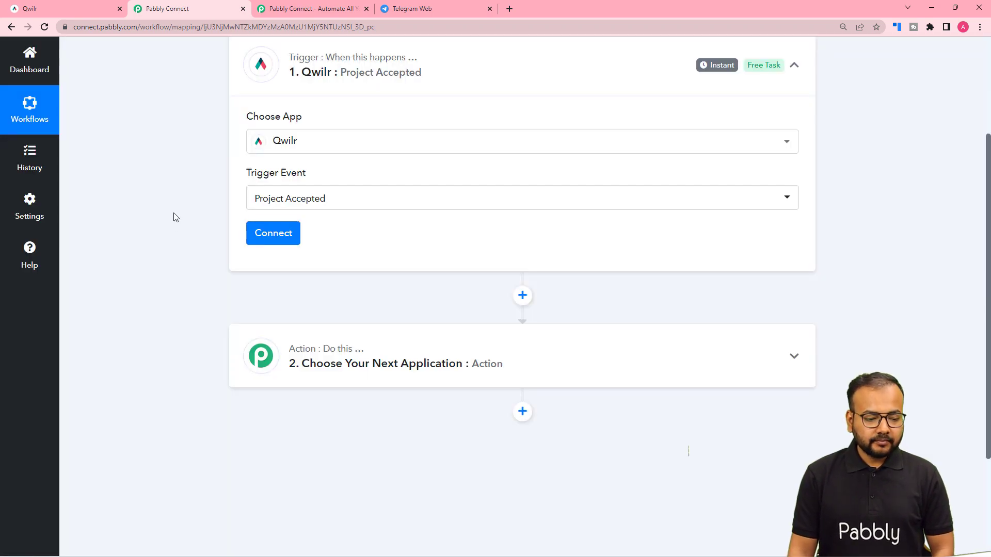
# - Start adding a new Qwilr connection for the trigger, and copy the API key from the account settings in Qwilr
pyautogui.click(278, 248)
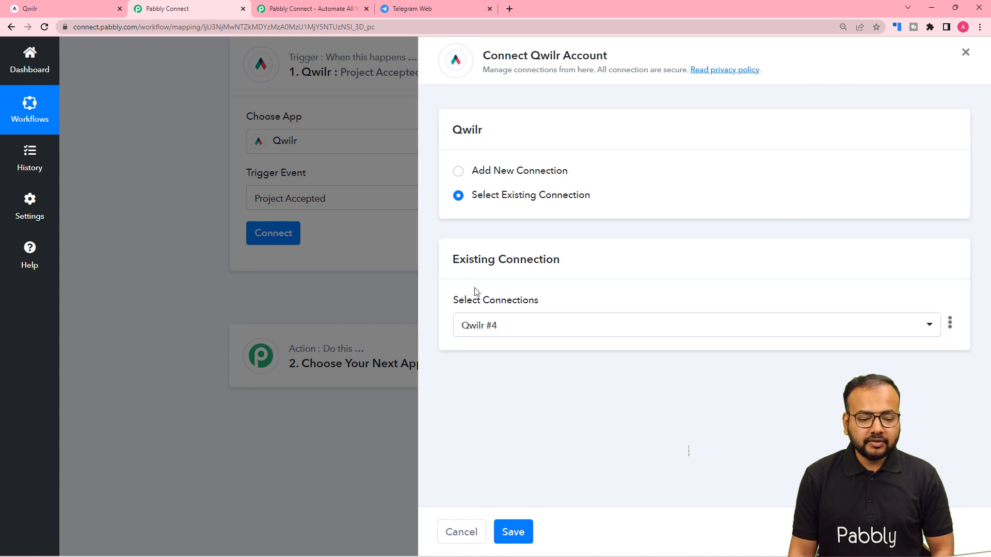
pyautogui.click(459, 172)
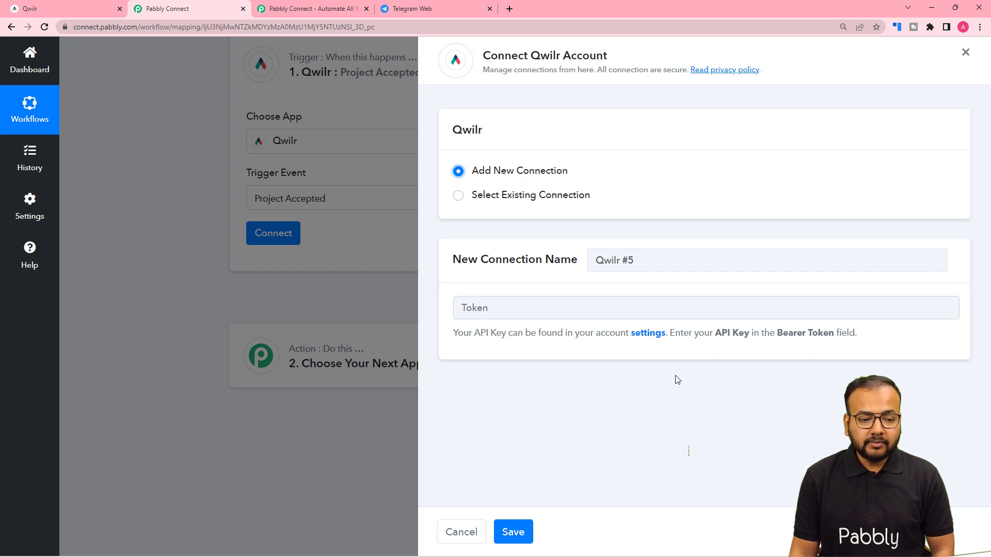
pyautogui.click(93, 13)
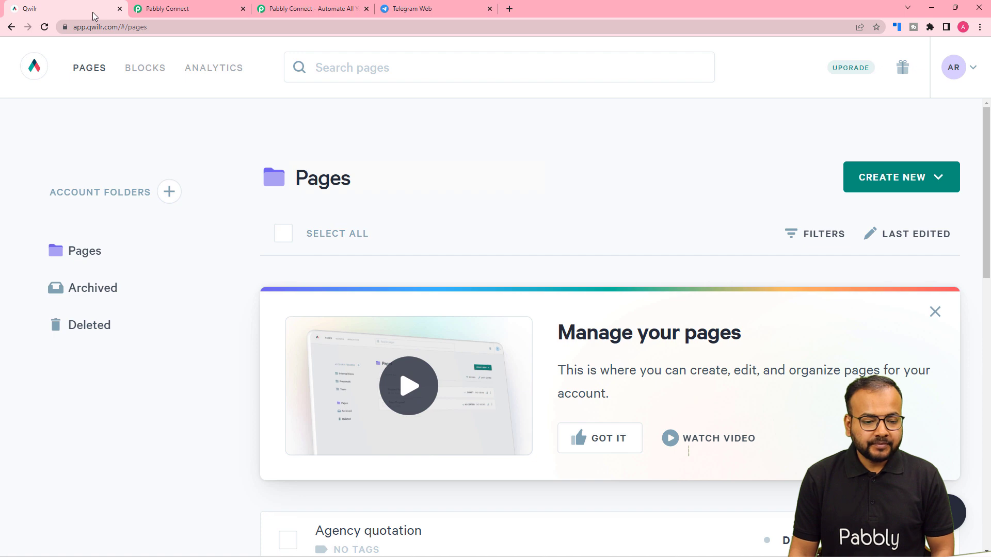
pyautogui.scroll(-3, 550, 206)
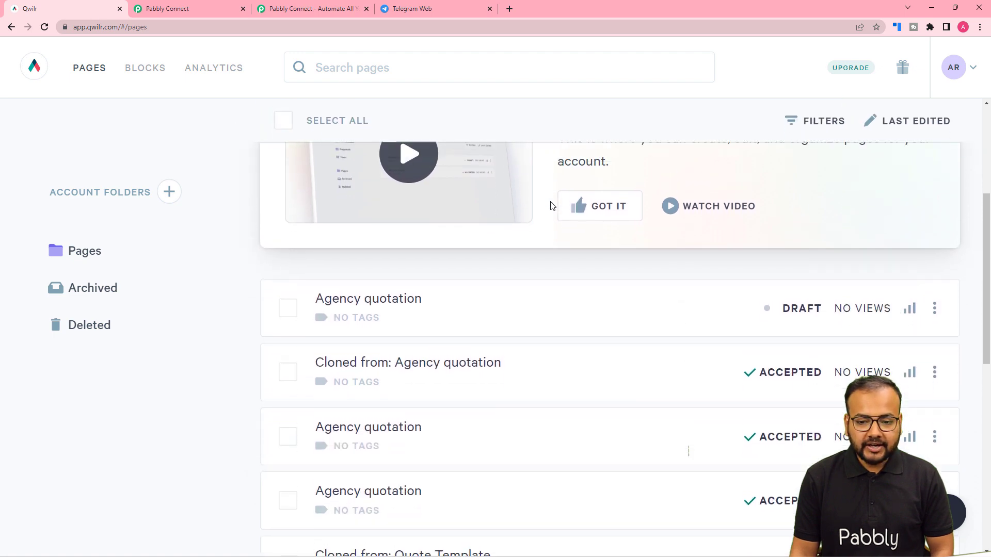
pyautogui.scroll(3, 549, 206)
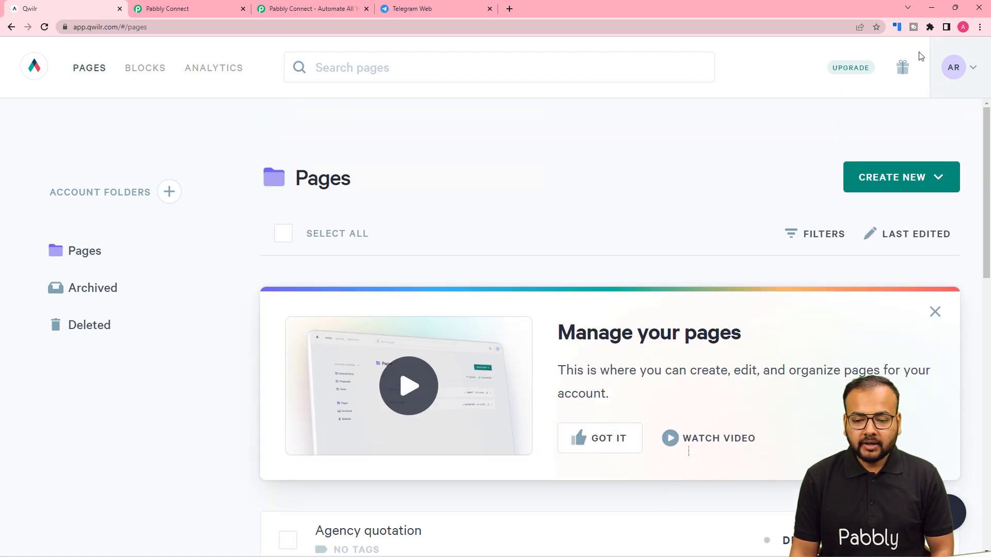
pyautogui.click(951, 69)
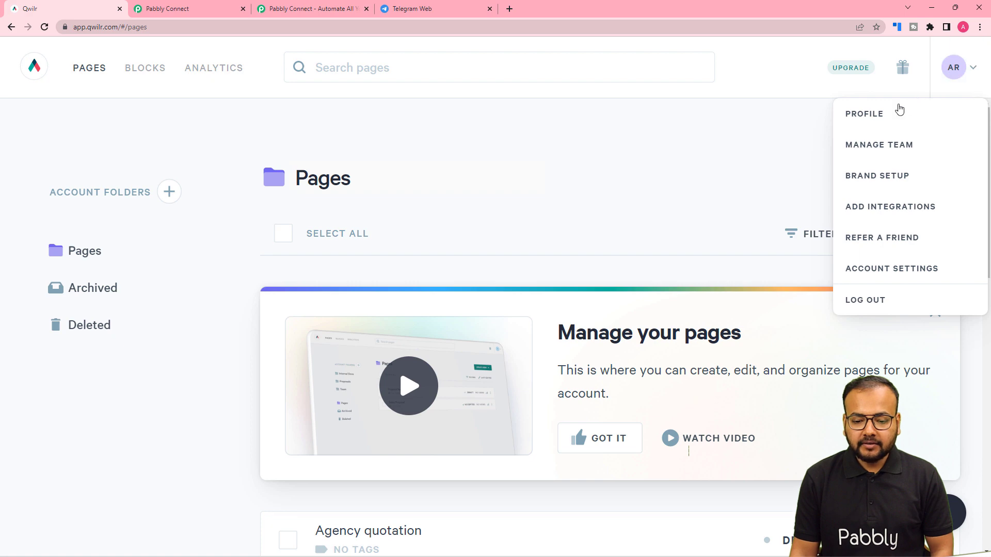
pyautogui.click(863, 273)
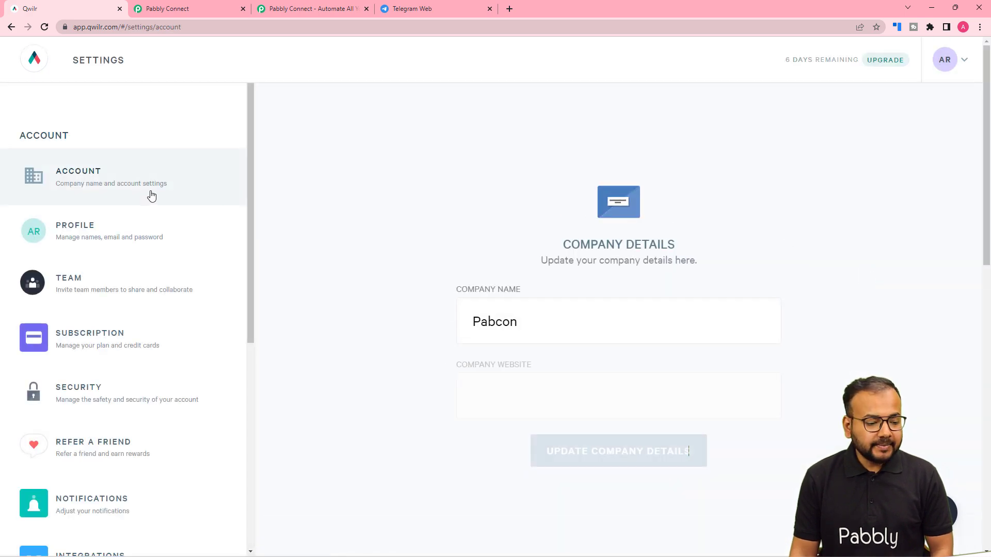
pyautogui.scroll(-6, 151, 195)
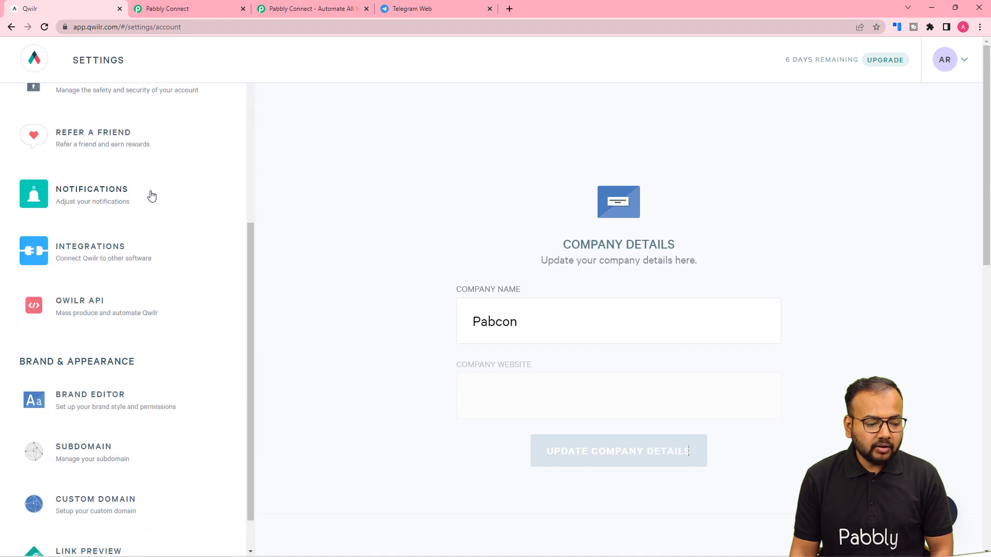
pyautogui.click(105, 314)
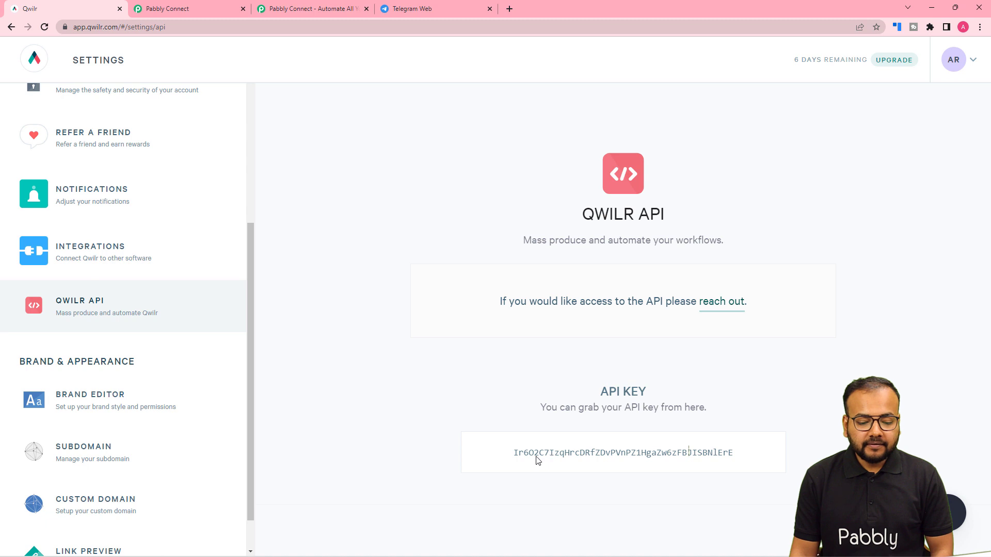
pyautogui.doubleClick(525, 457)
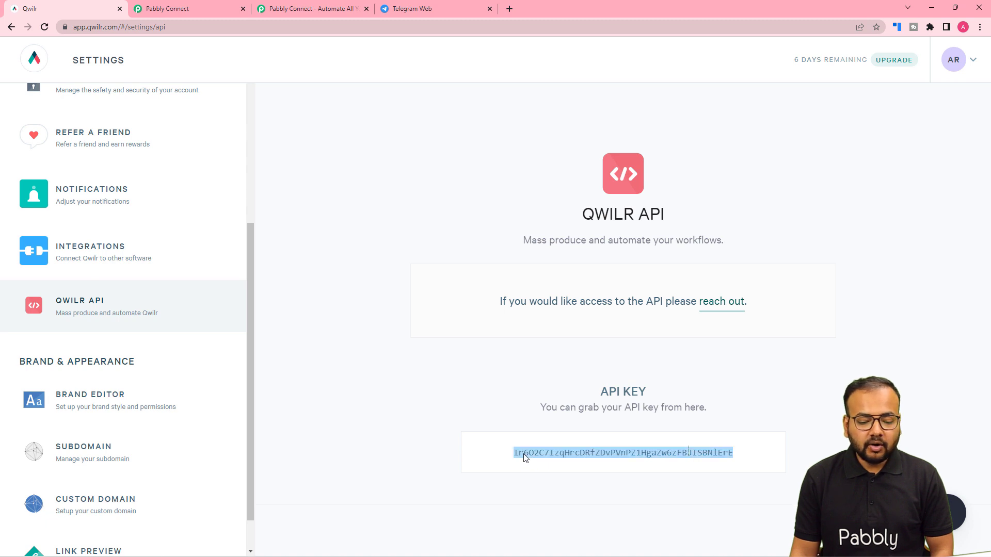
pyautogui.rightClick(525, 458)
pyautogui.click(539, 380)
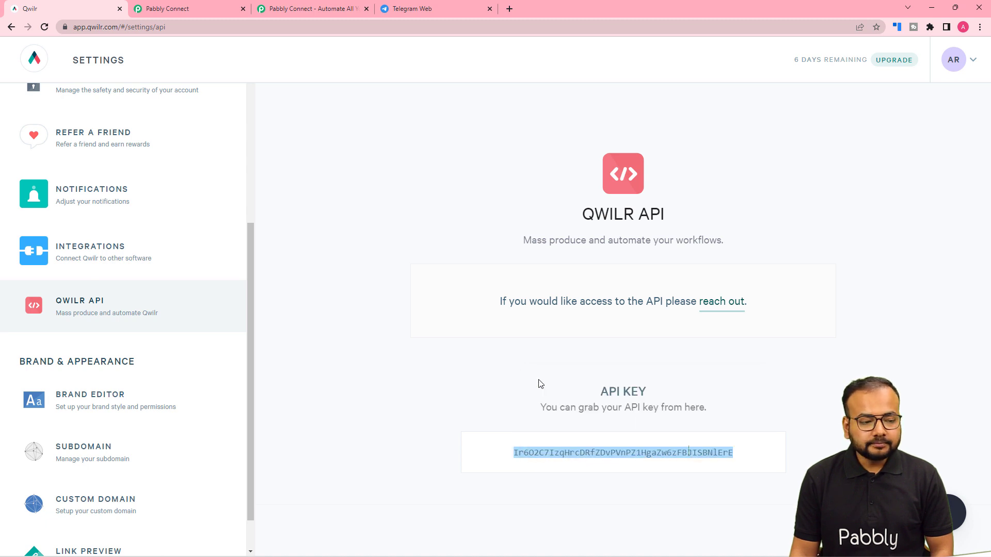
# - Back in Pabbly Connect, save the new Qwilr connection with the copied API key as its token, and send a test request for the trigger
pyautogui.click(207, 10)
pyautogui.click(510, 313)
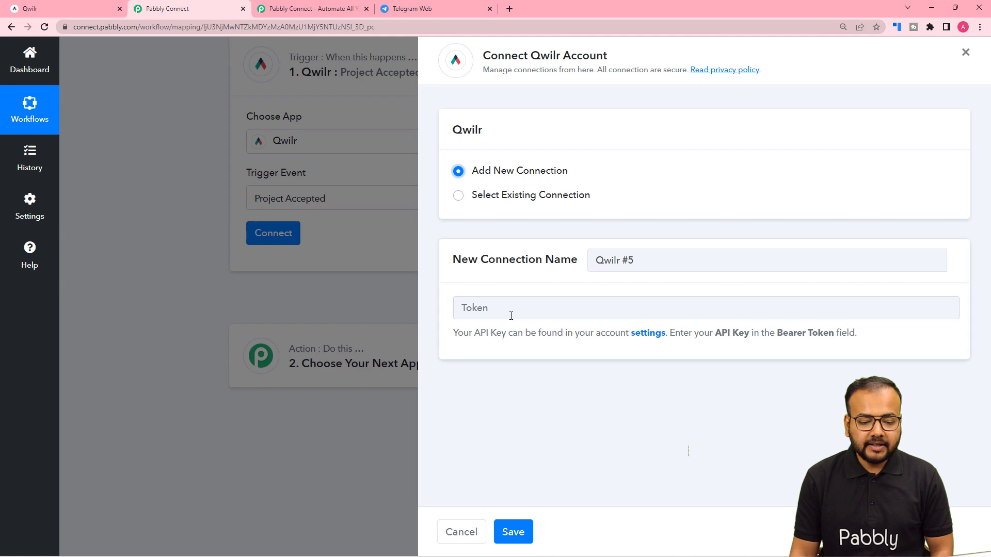
pyautogui.rightClick(511, 316)
pyautogui.click(535, 398)
pyautogui.click(513, 531)
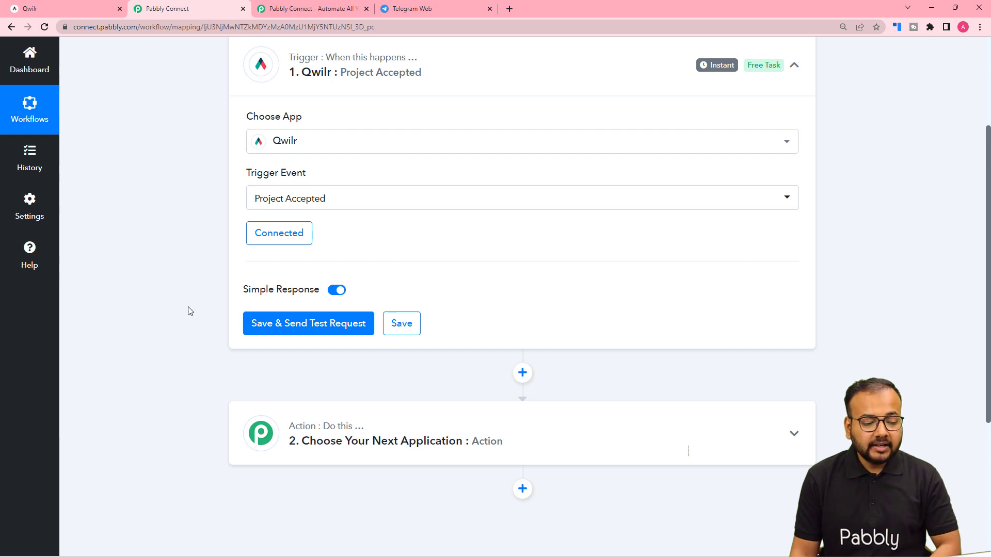
pyautogui.scroll(-1, 189, 309)
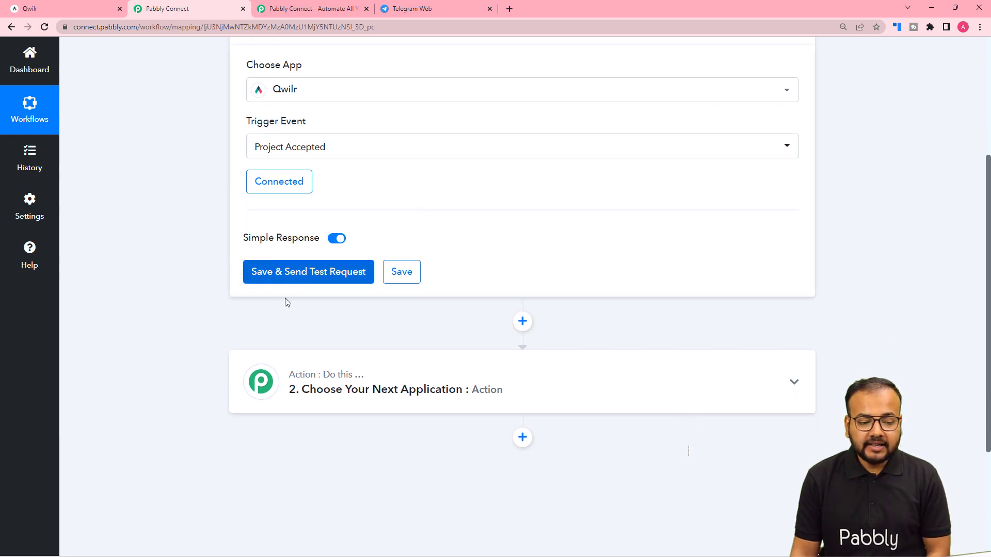
pyautogui.click(271, 274)
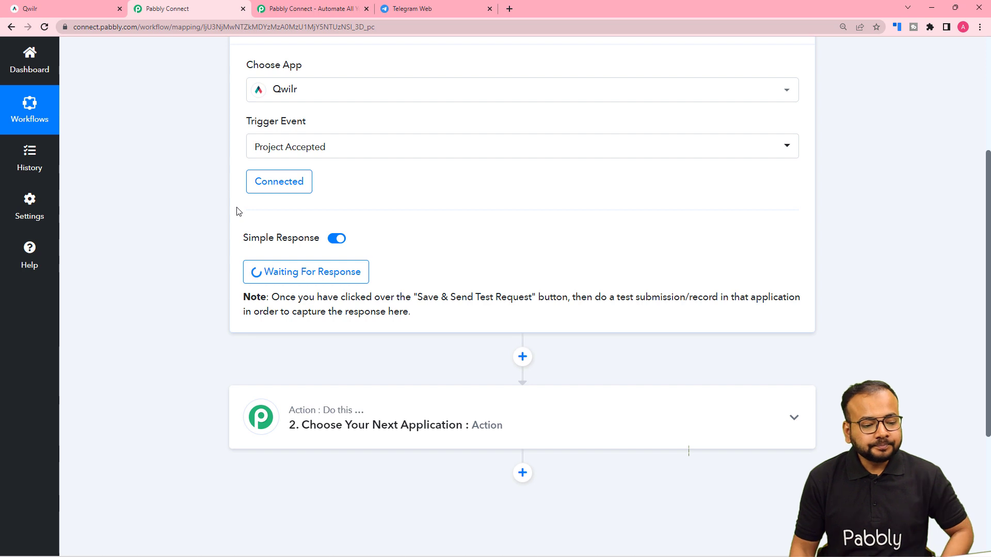
# - Switch to Qwilr, set the draft "Agency quotation" page live, and copy its shareable link
pyautogui.click(72, 5)
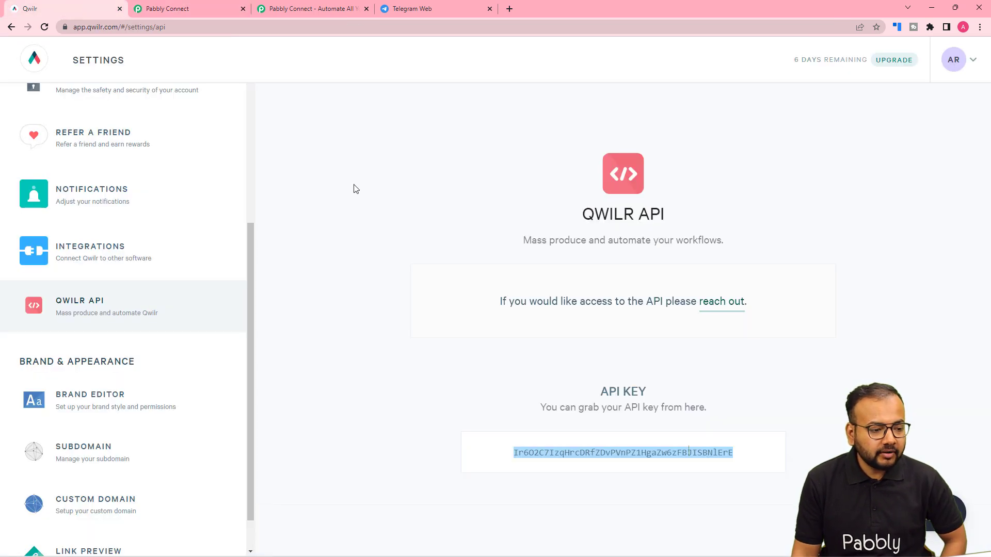
pyautogui.click(34, 58)
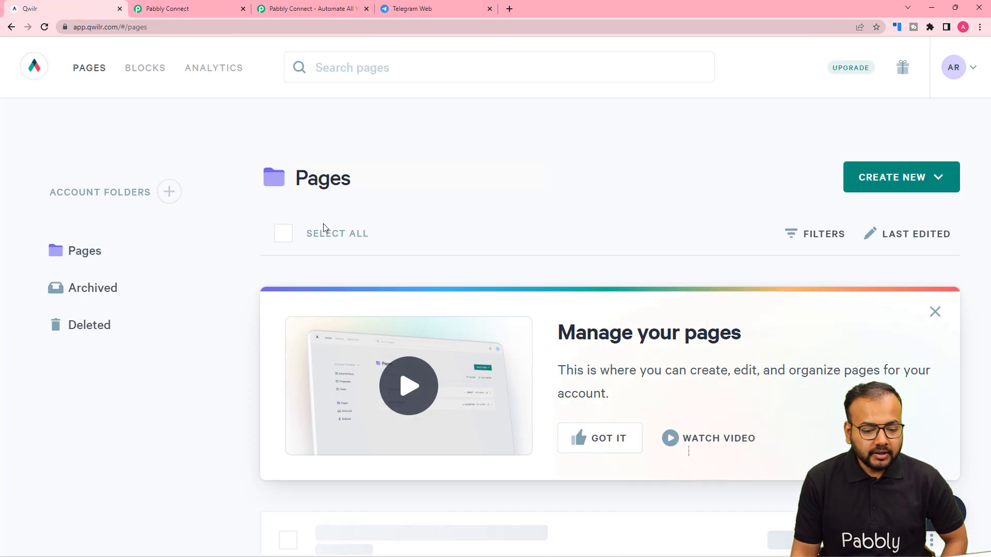
pyautogui.scroll(-3, 330, 227)
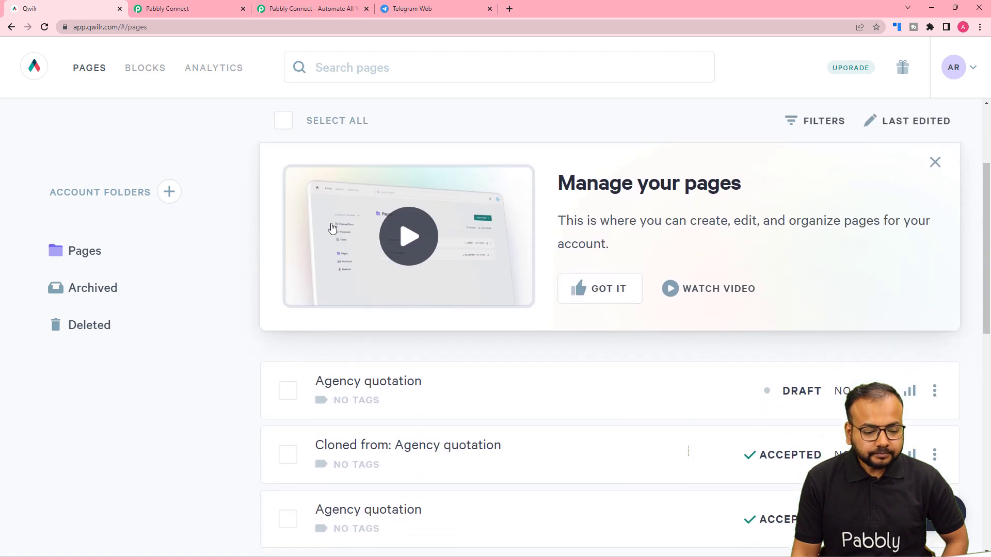
pyautogui.scroll(-3, 332, 228)
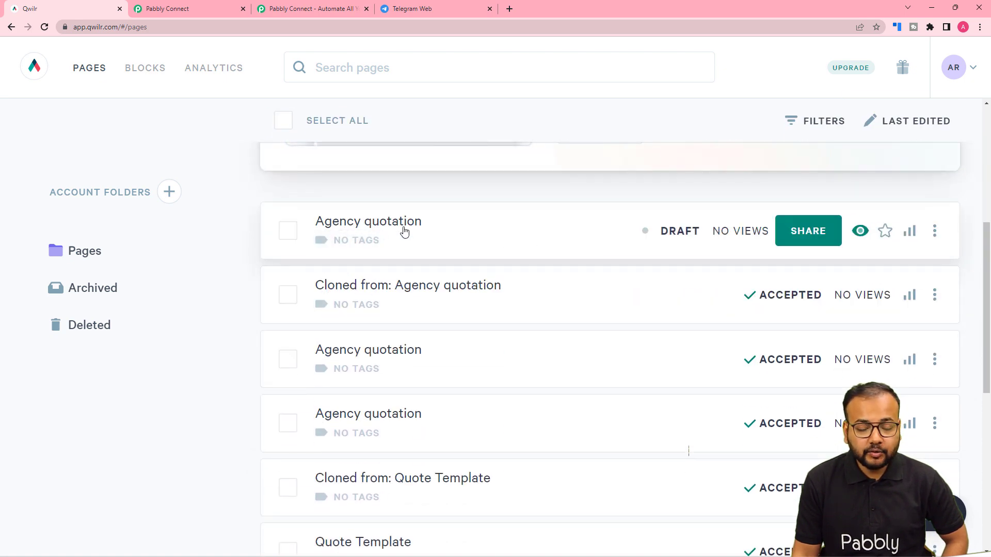
pyautogui.click(803, 233)
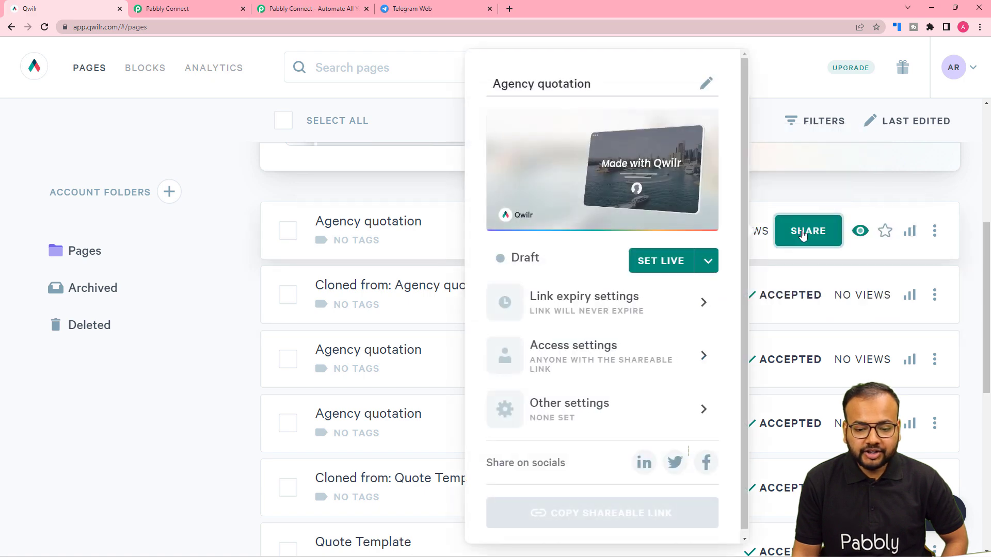
pyautogui.click(653, 263)
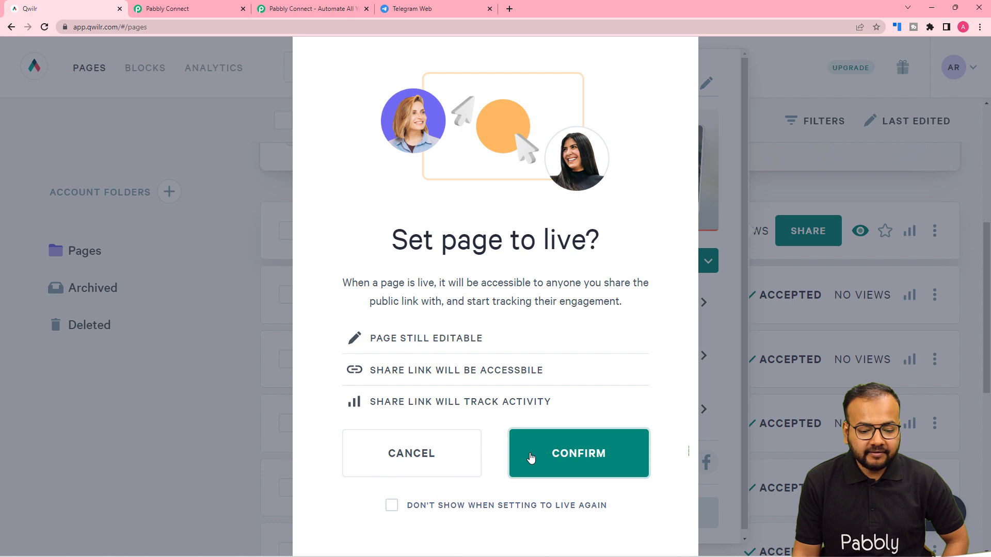
pyautogui.click(575, 467)
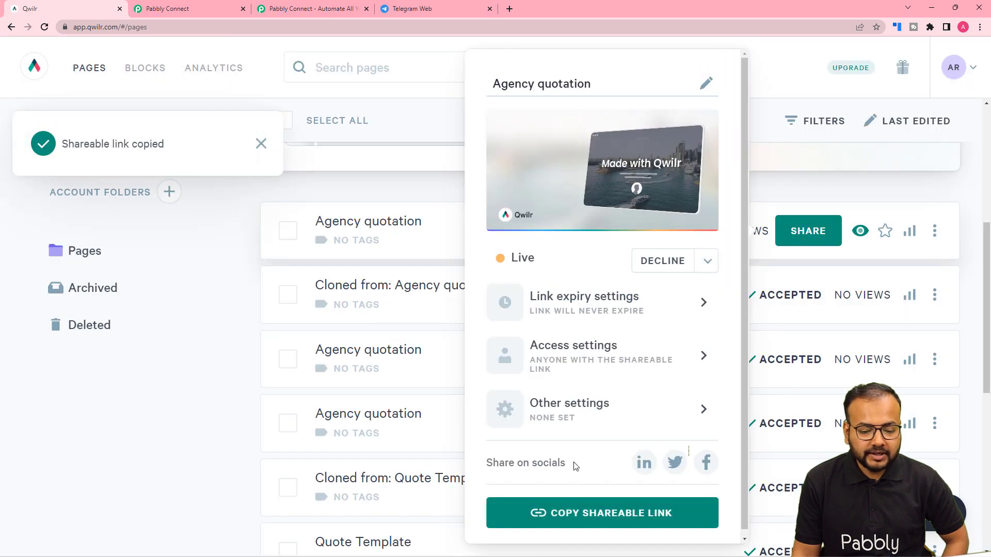
pyautogui.click(562, 518)
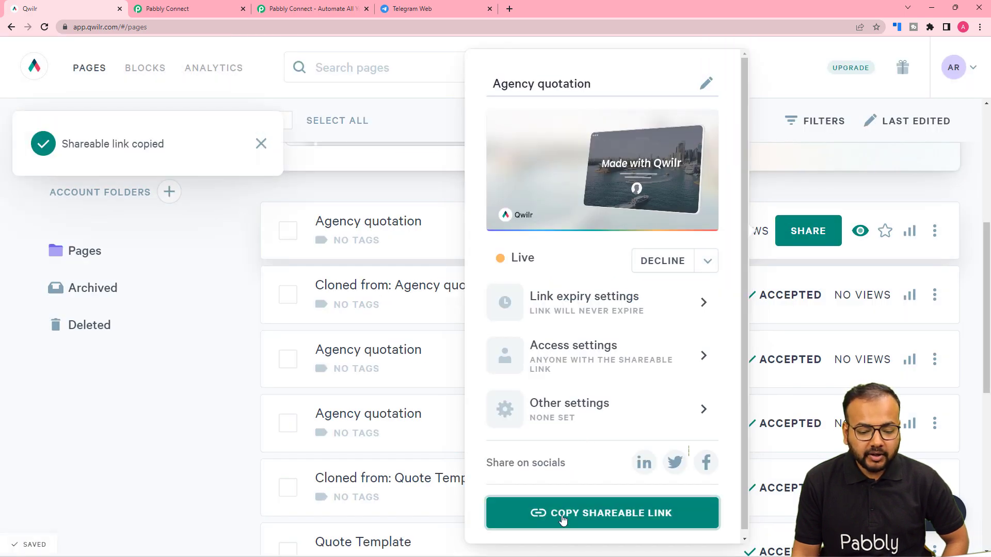
# - Open the copied shareable link in a new browser tab and go through the quotation down to its acceptance section
pyautogui.click(510, 8)
pyautogui.hotkey('ctrl', 'v')
pyautogui.press('Return')
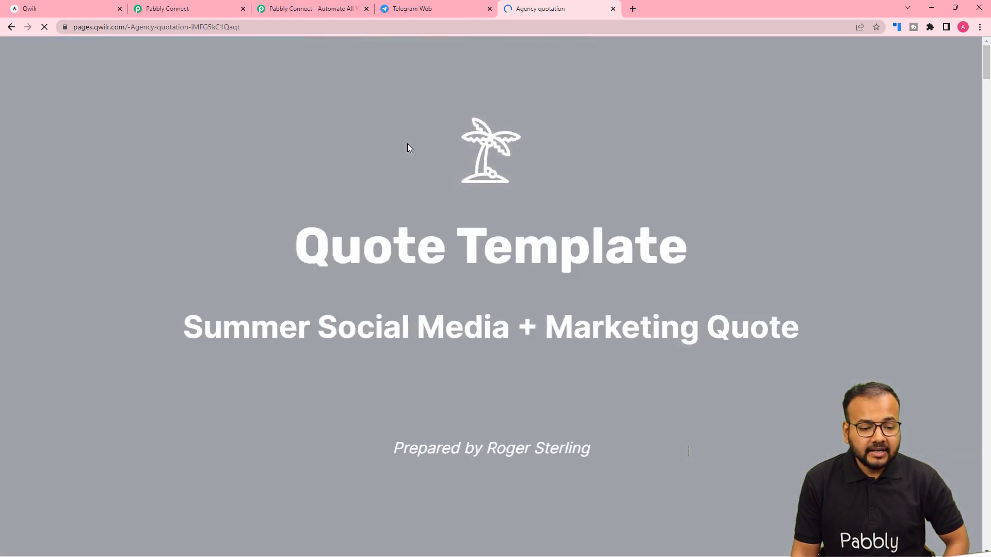
pyautogui.scroll(-3, 407, 144)
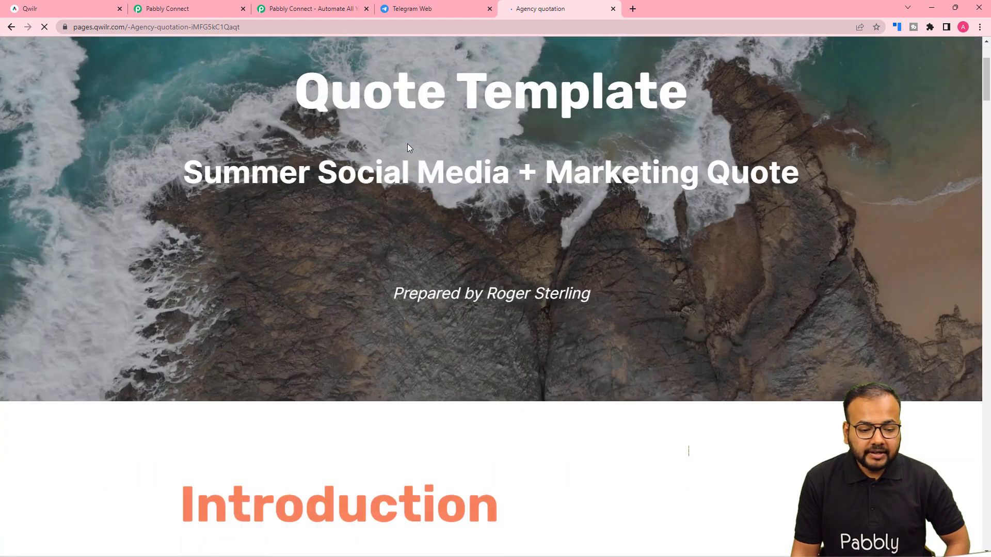
pyautogui.scroll(-2, 409, 150)
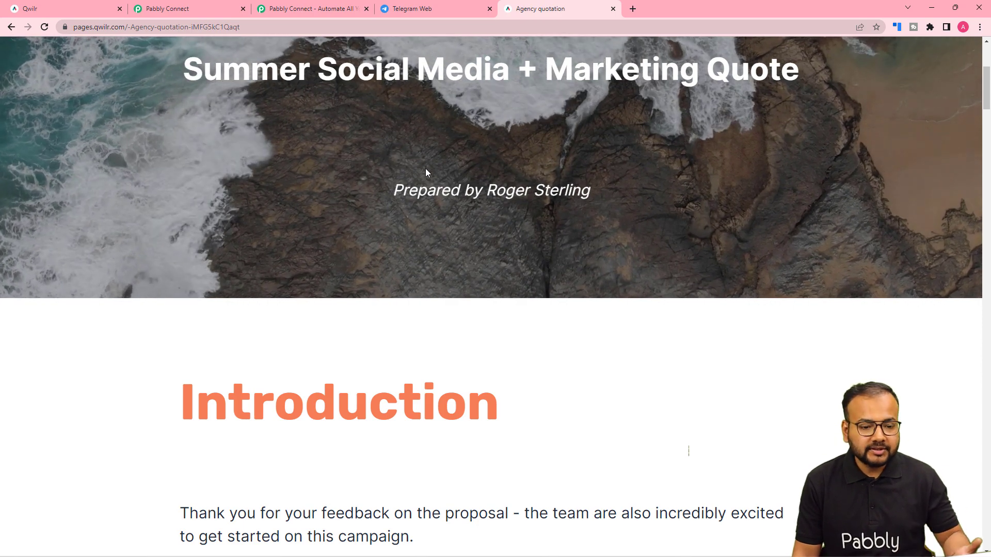
pyautogui.scroll(3, 425, 169)
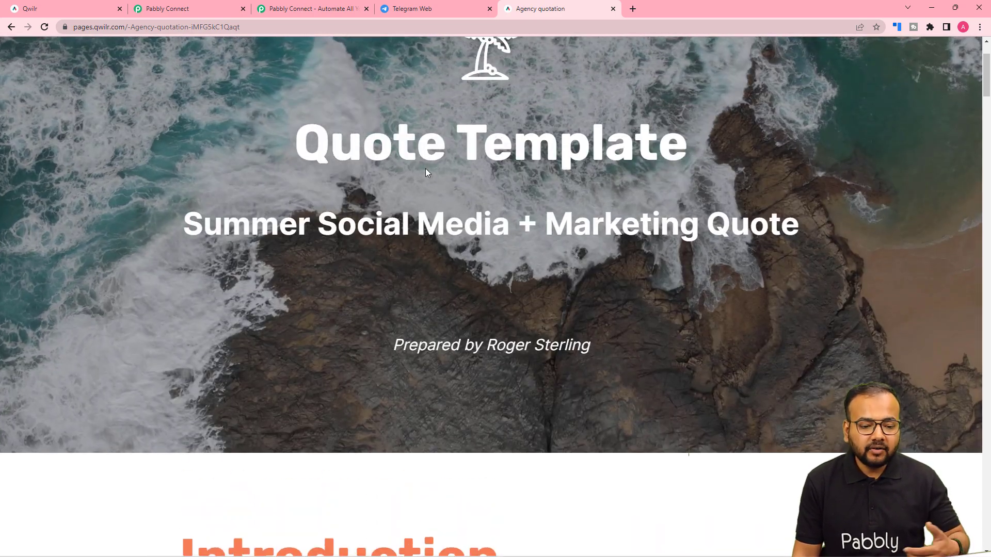
pyautogui.scroll(-15, 426, 171)
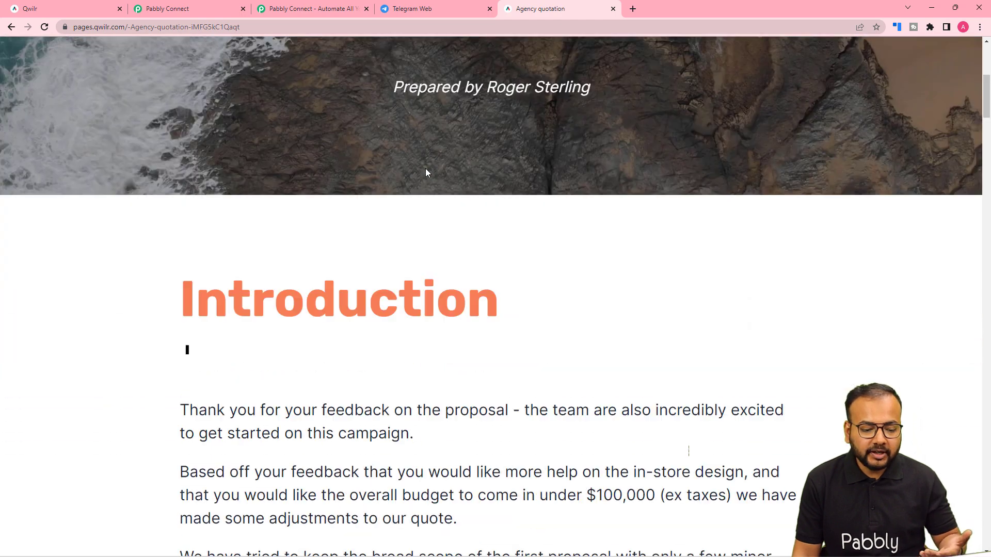
pyautogui.scroll(-18, 425, 173)
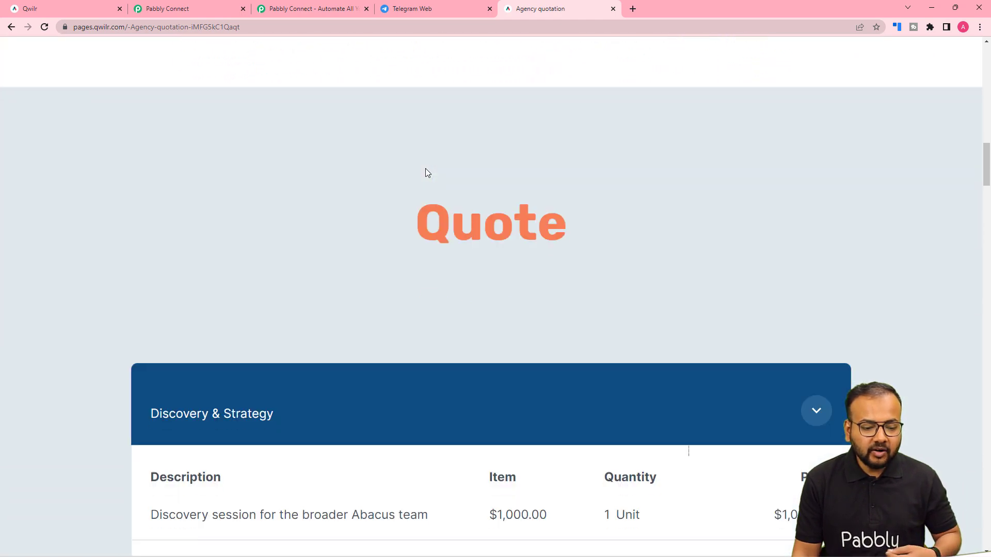
pyautogui.scroll(-8, 426, 172)
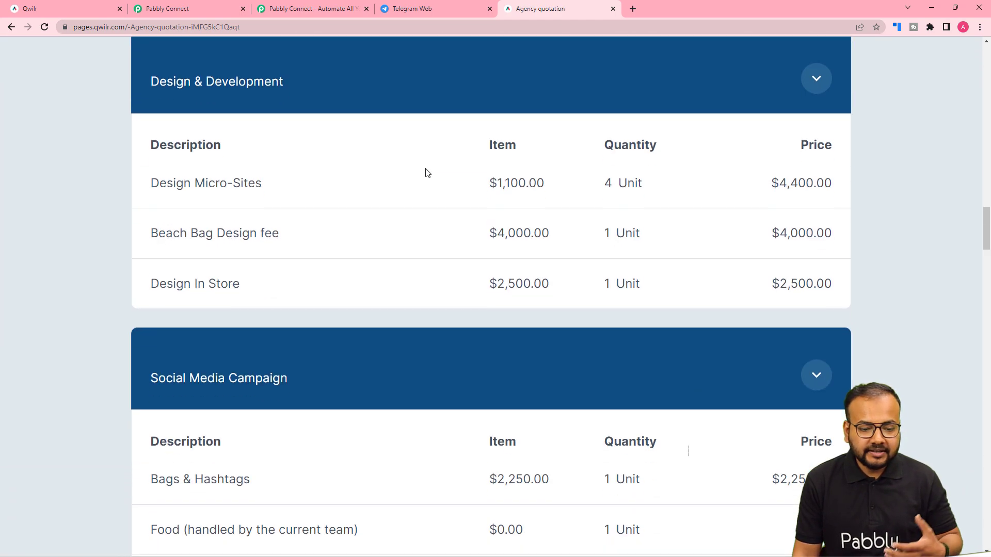
pyautogui.scroll(-15, 426, 172)
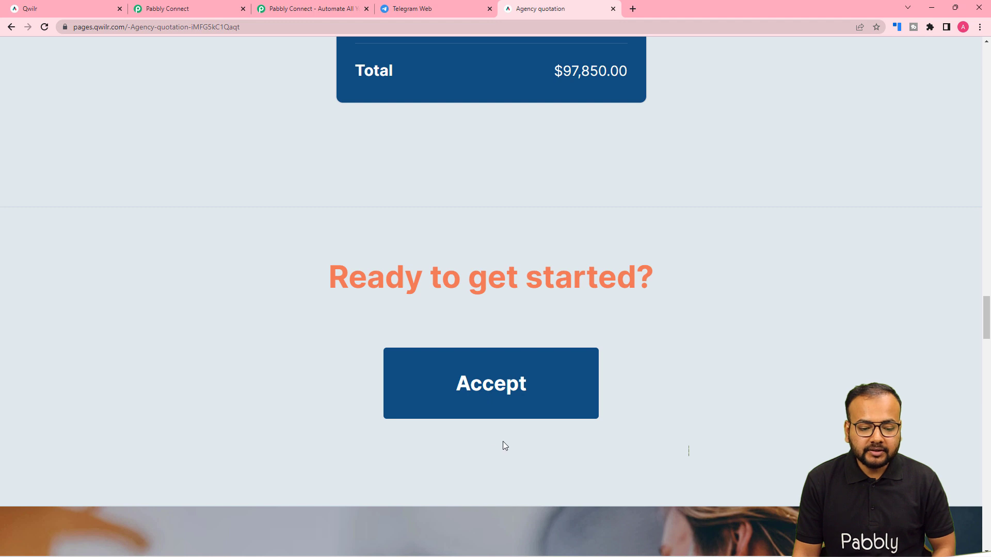
# - Accept the quotation as Demo Customer, filling in the contact's email, organization Pabblytuts and typed signature "Demo", with the e-signature agreement ticked
pyautogui.click(508, 395)
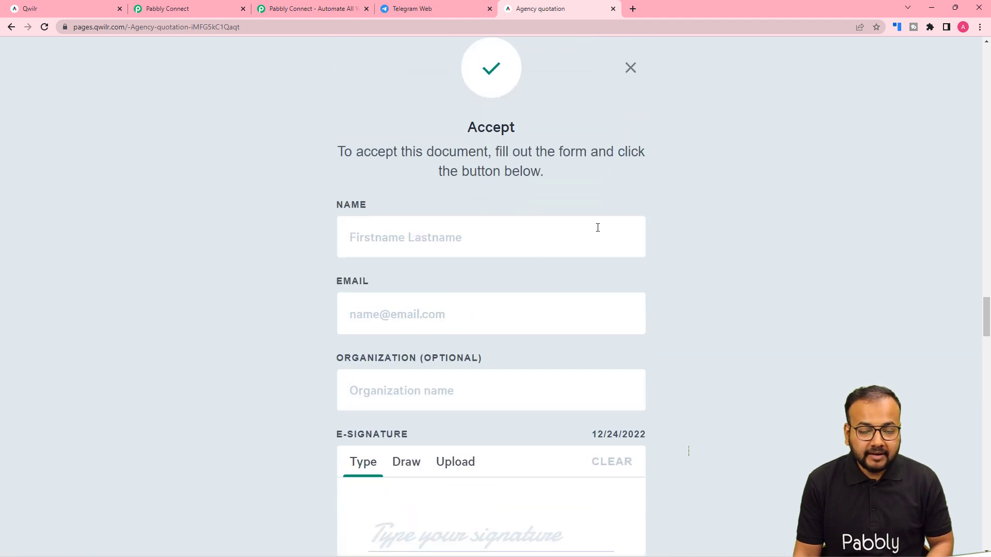
pyautogui.click(568, 235)
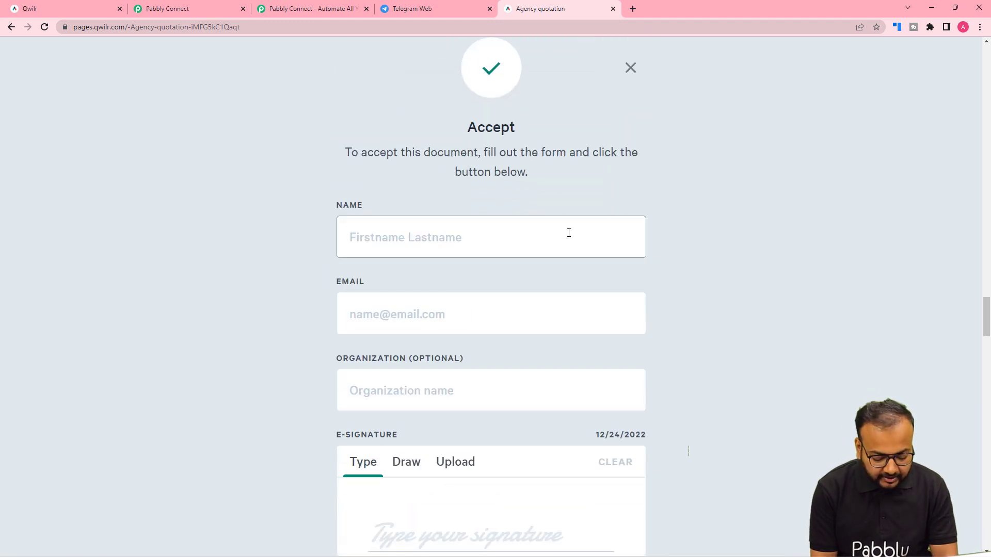
pyautogui.write('De')
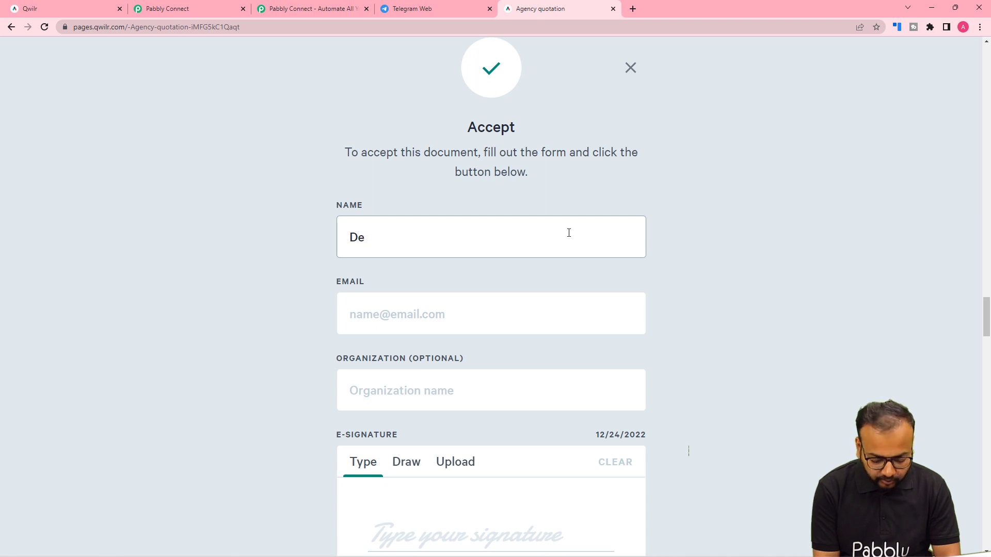
pyautogui.write('mo Cu')
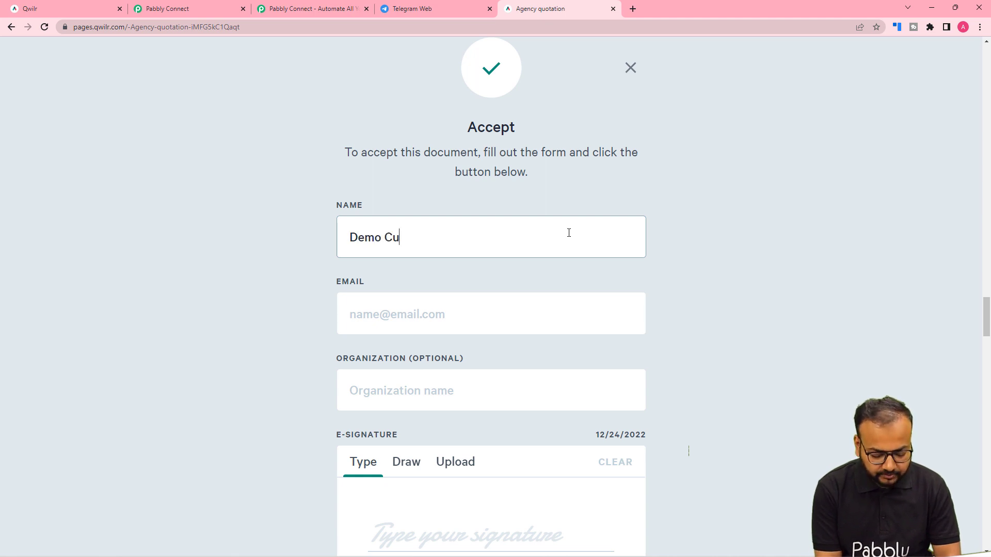
pyautogui.write('stomer')
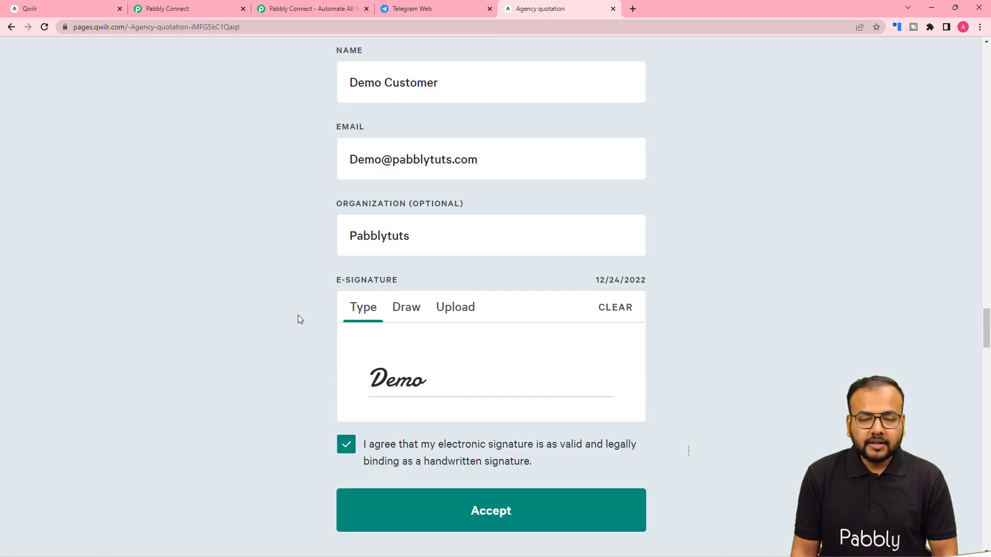
pyautogui.scroll(2, 298, 319)
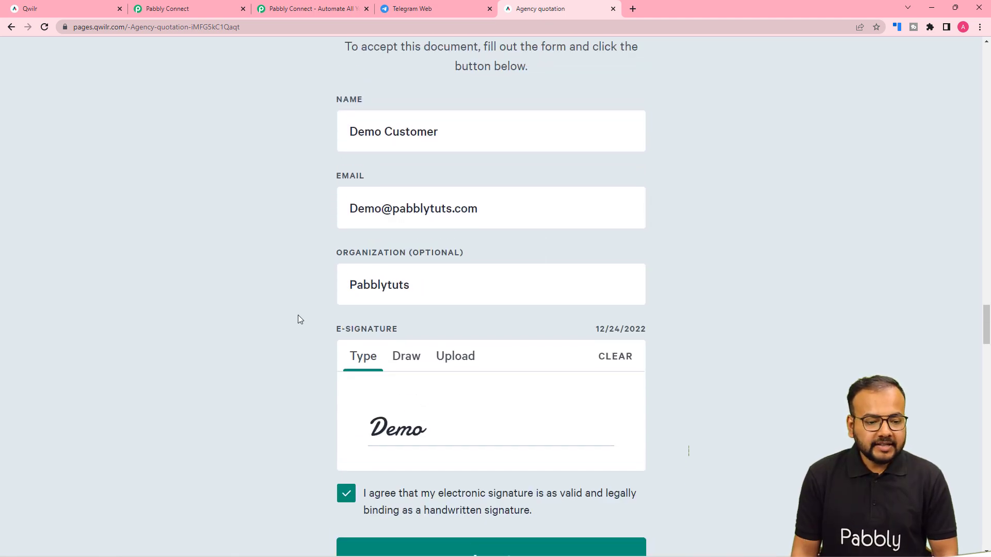
pyautogui.scroll(-2, 298, 319)
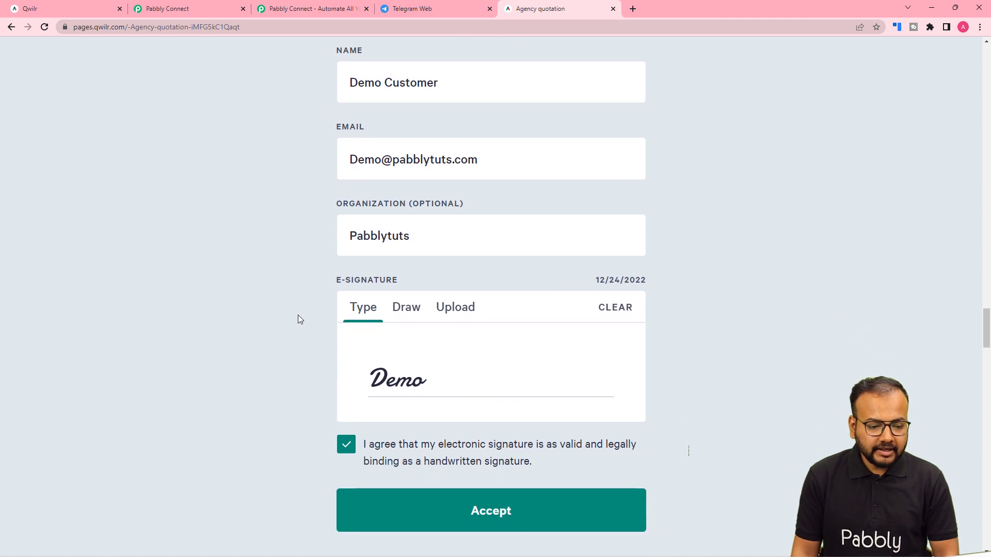
pyautogui.press('Tab')
pyautogui.scroll(-2, 298, 314)
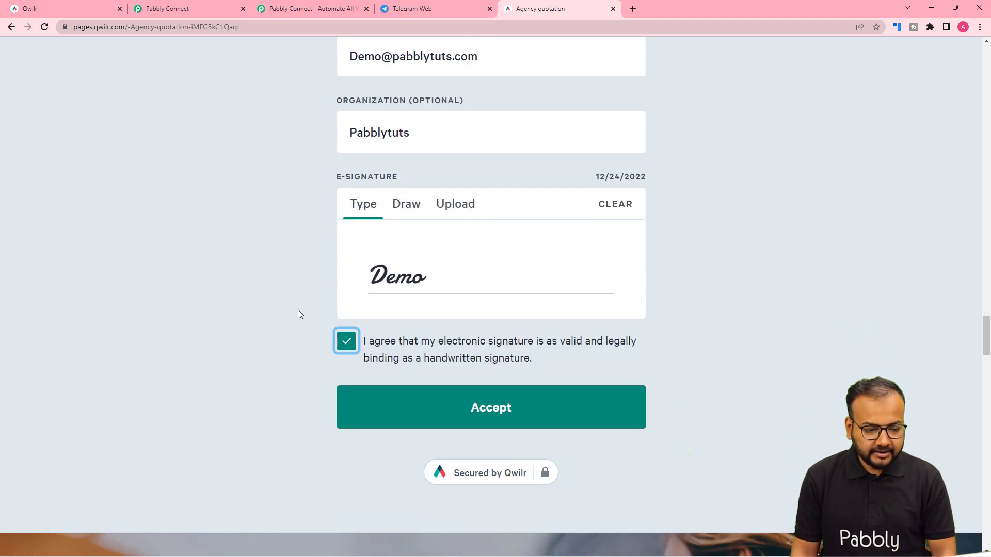
pyautogui.click(452, 416)
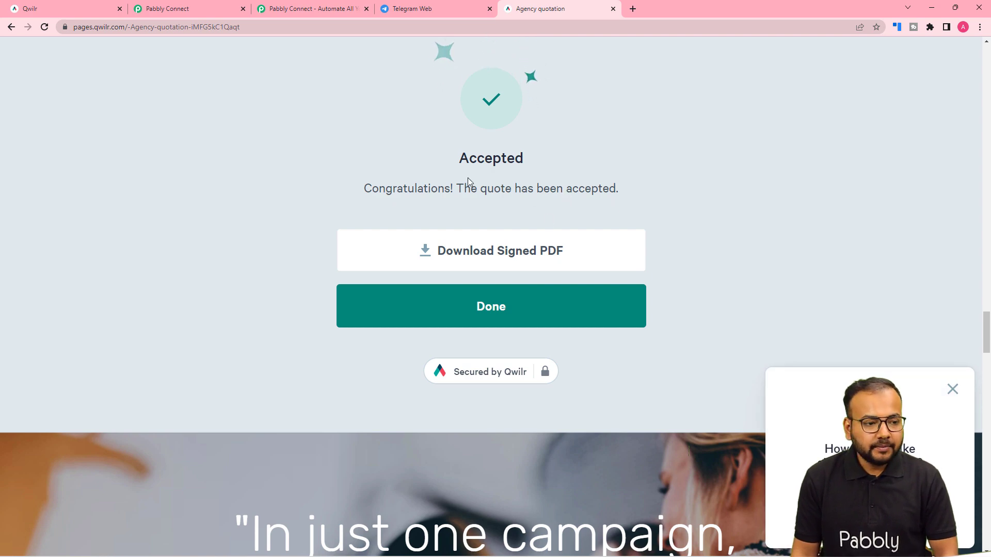
# - Switch back to Pabbly Connect and examine the captured webhook response, including the project, accepter and accepted total fields
pyautogui.click(165, 7)
pyautogui.scroll(-4, 171, 254)
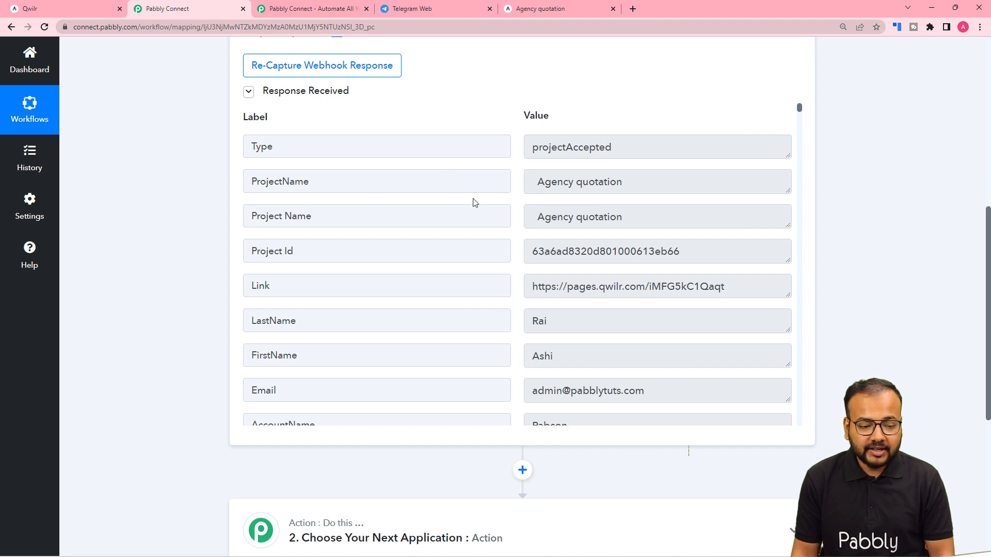
pyautogui.scroll(-1, 516, 297)
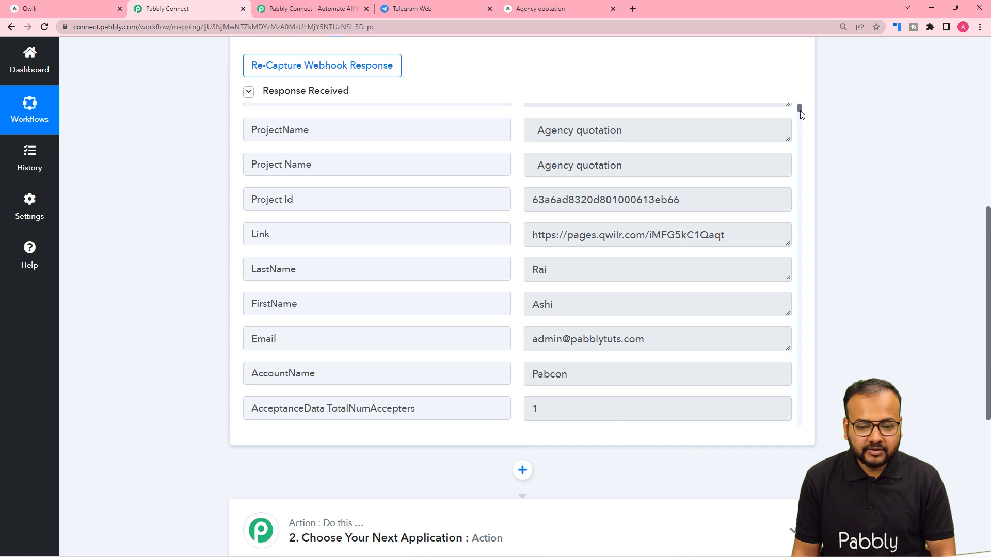
pyautogui.moveTo(801, 113); pyautogui.dragTo(810, 395)
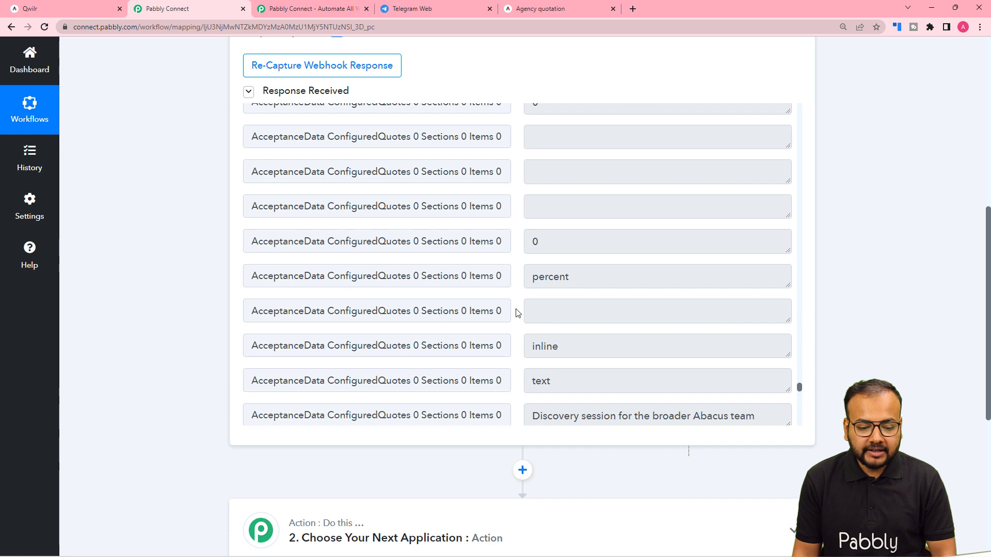
pyautogui.scroll(-8, 518, 312)
pyautogui.scroll(-15, 517, 312)
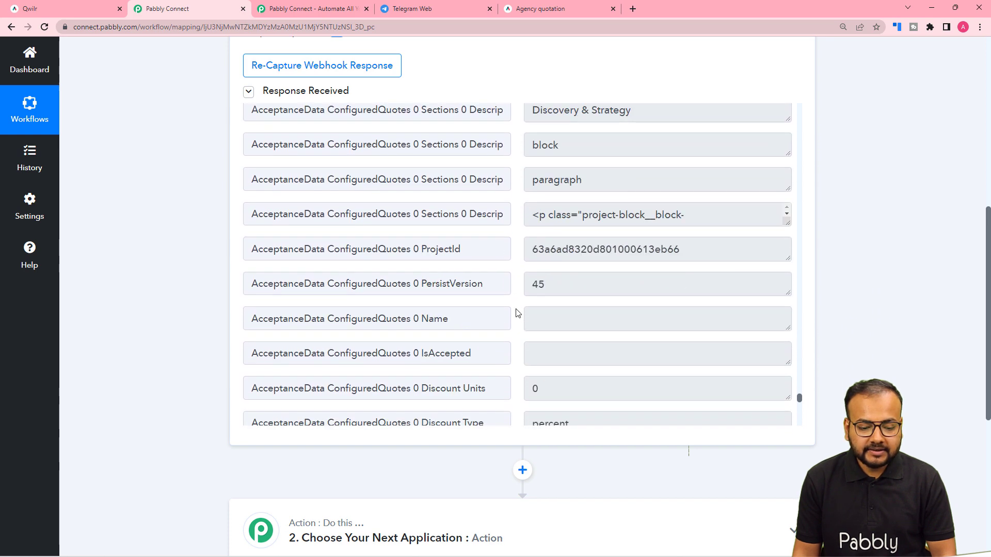
pyautogui.scroll(-5, 517, 312)
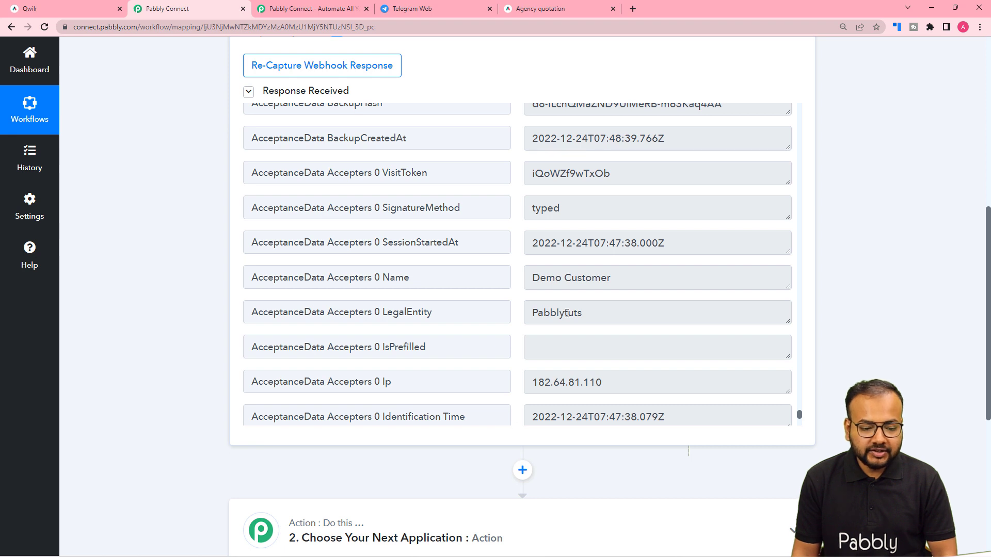
pyautogui.scroll(-4, 482, 308)
pyautogui.scroll(-3, 388, 306)
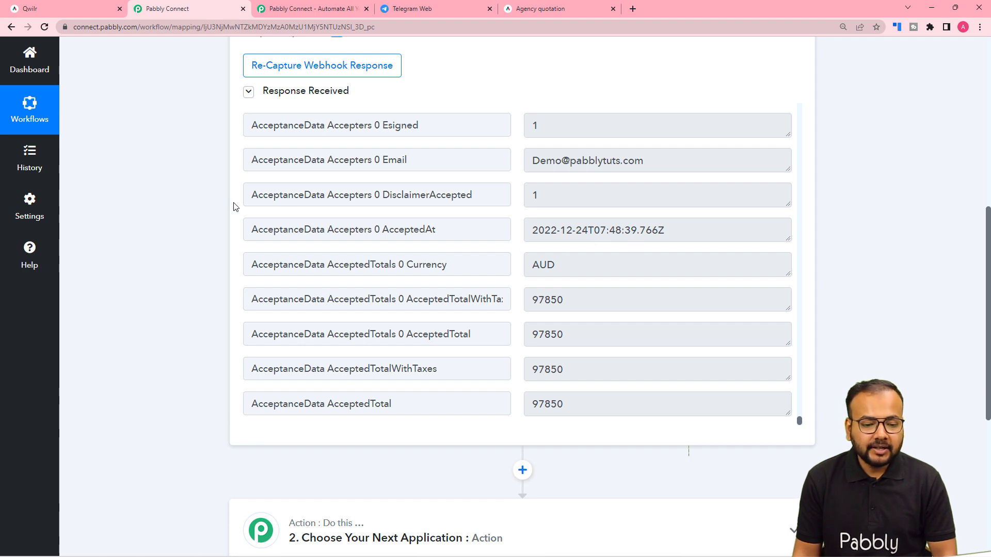
# - Set the workflow's action application to Telegram Bot with the Send a Text Message or a Reply (HTML) action event
pyautogui.scroll(-4, 234, 206)
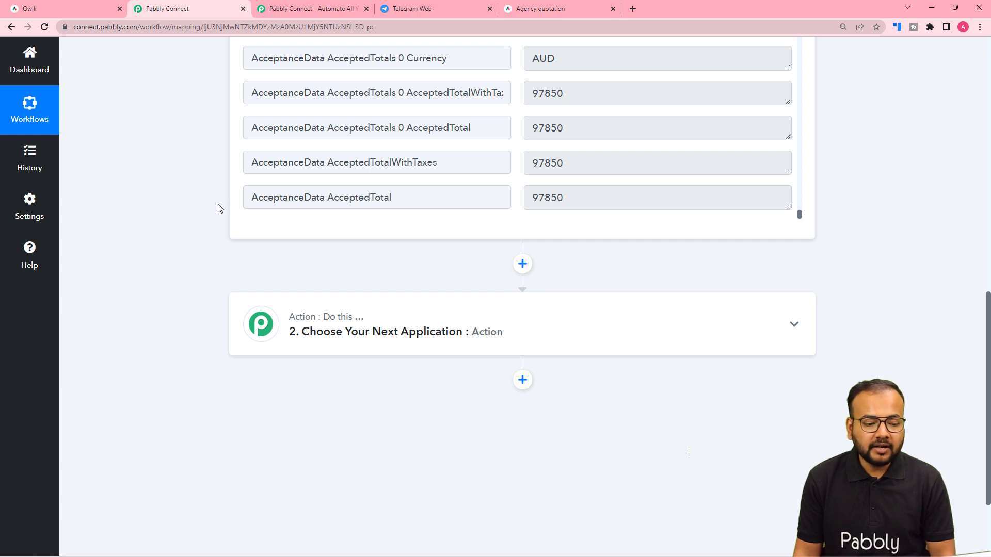
pyautogui.click(306, 334)
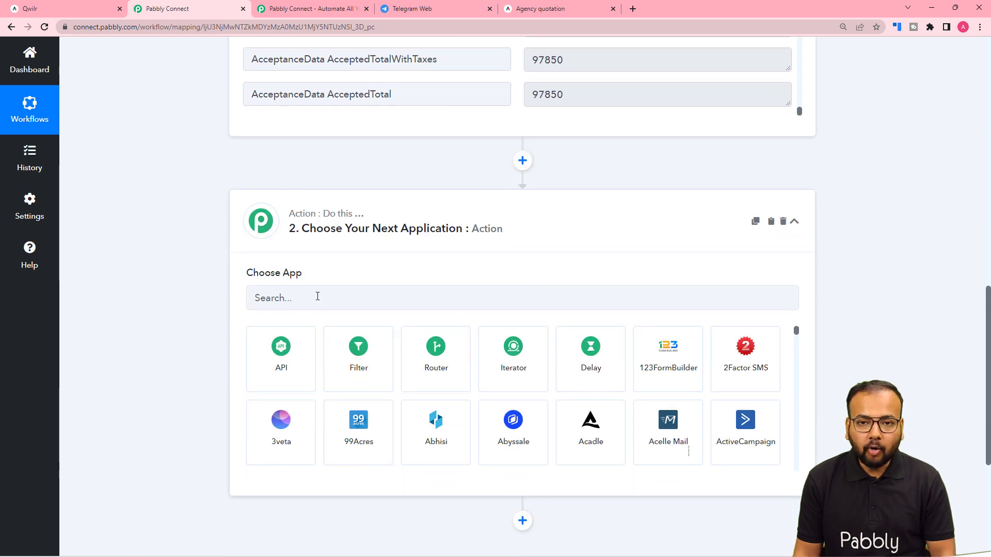
pyautogui.click(317, 296)
pyautogui.write('tel')
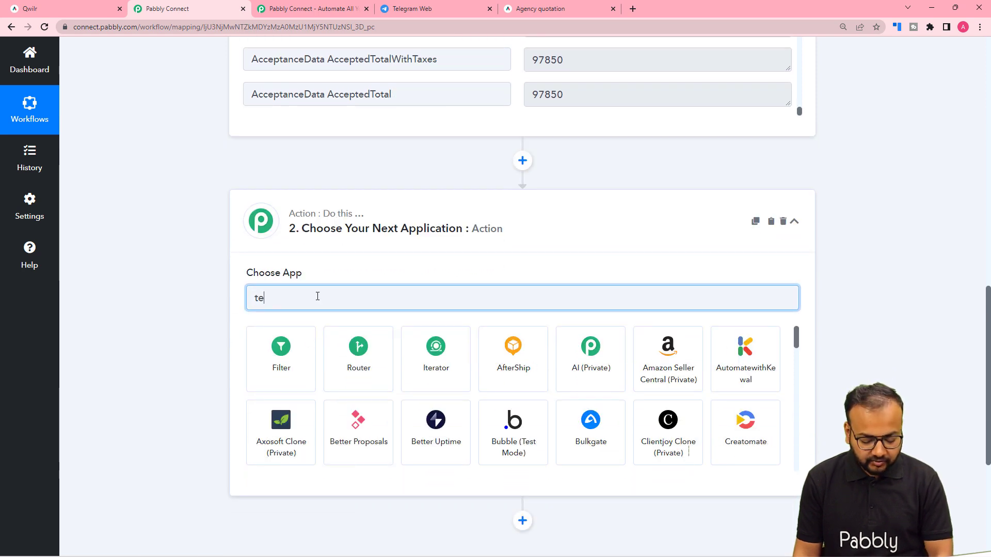
pyautogui.click(436, 356)
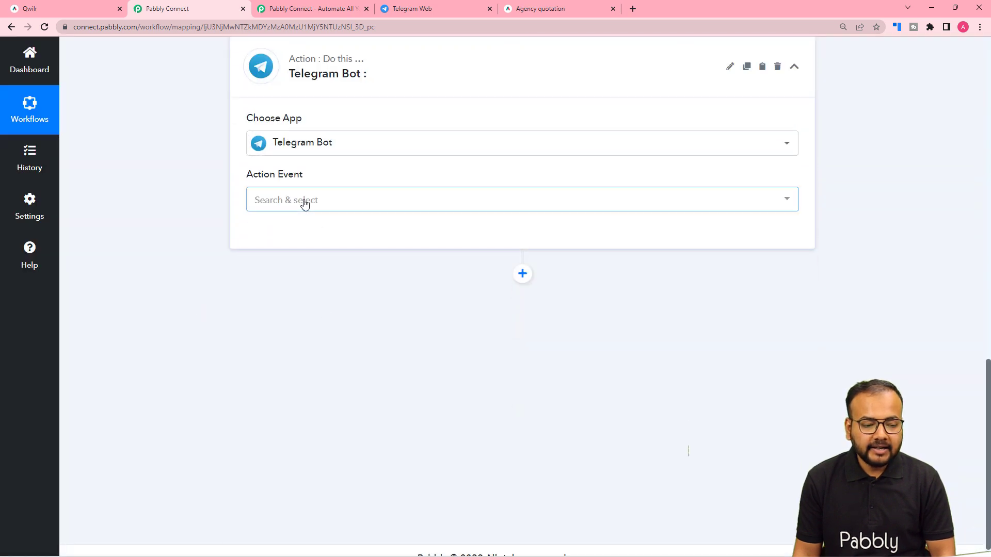
pyautogui.click(303, 202)
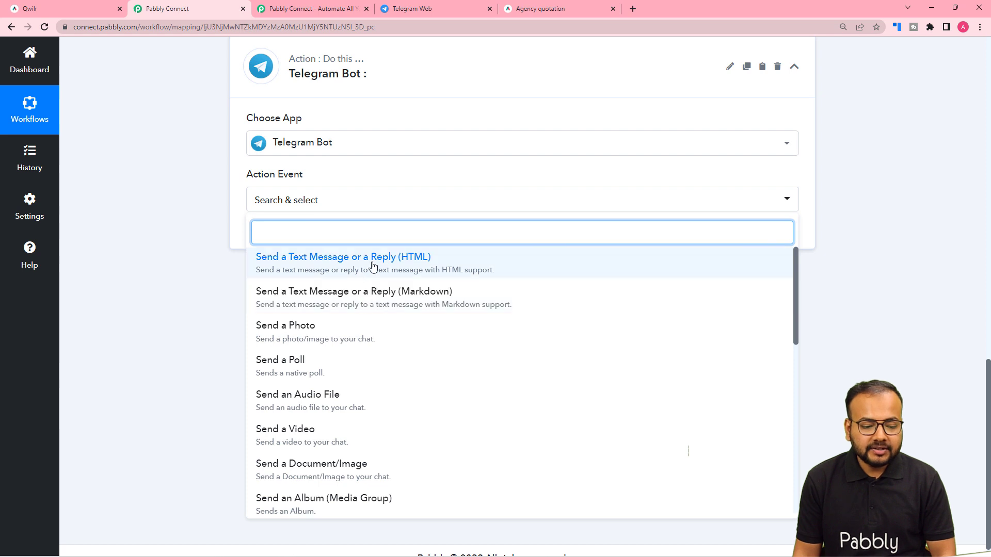
pyautogui.click(326, 259)
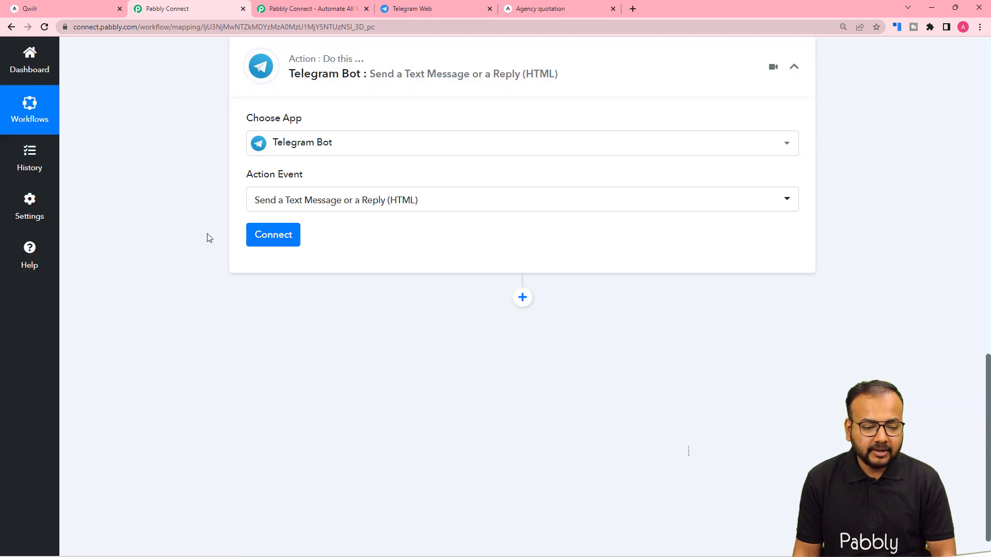
# - Start adding a new Telegram Bot connection for the action, and bring up its token field and instructions
pyautogui.click(252, 237)
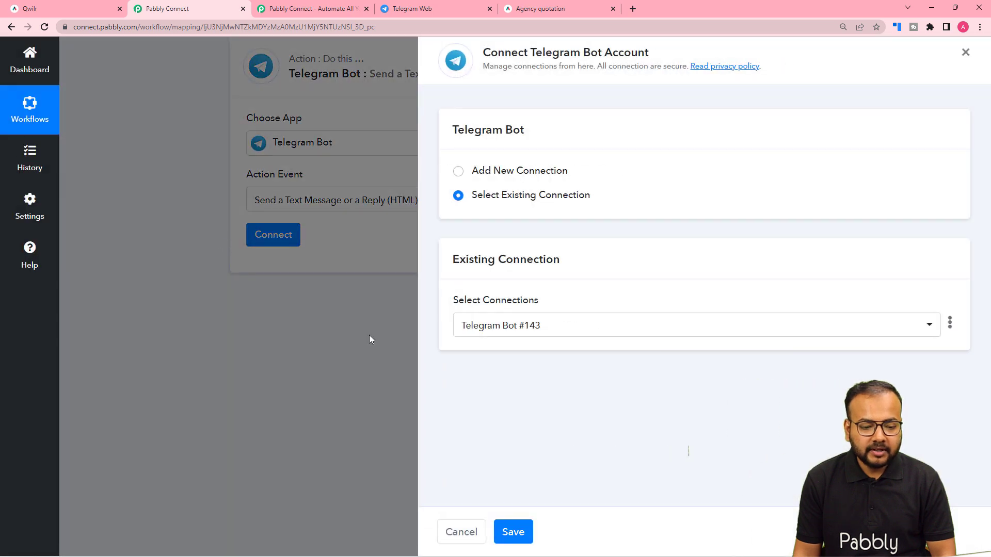
pyautogui.click(457, 173)
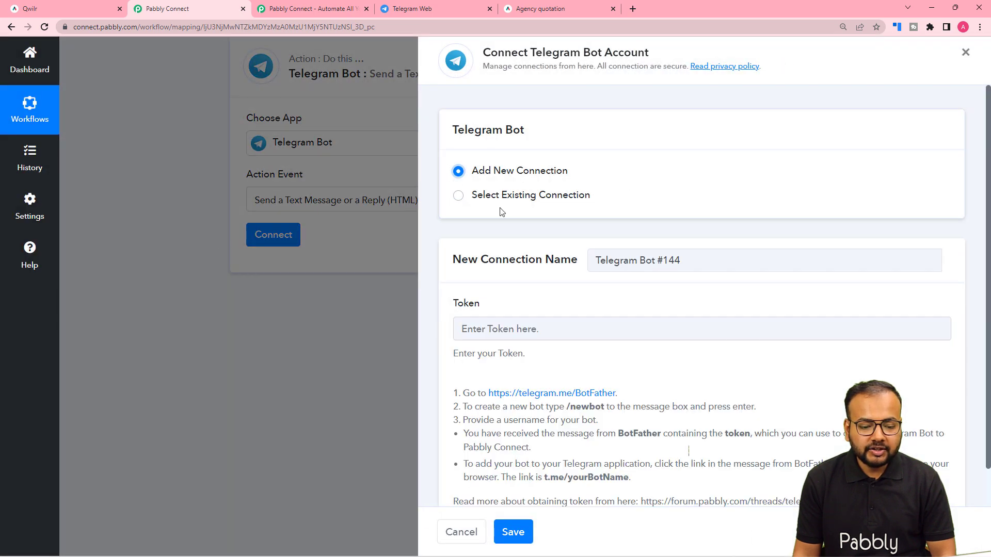
pyautogui.scroll(-1, 513, 312)
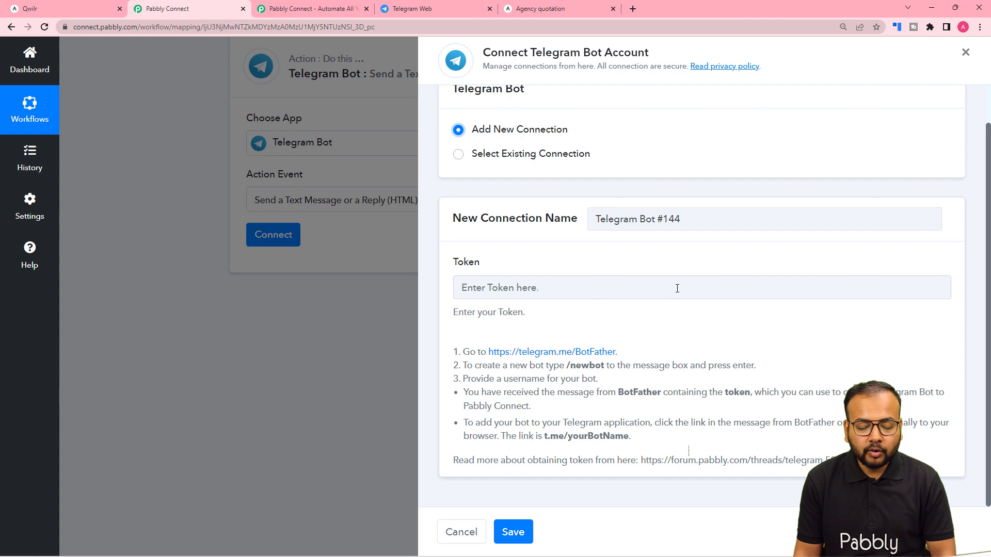
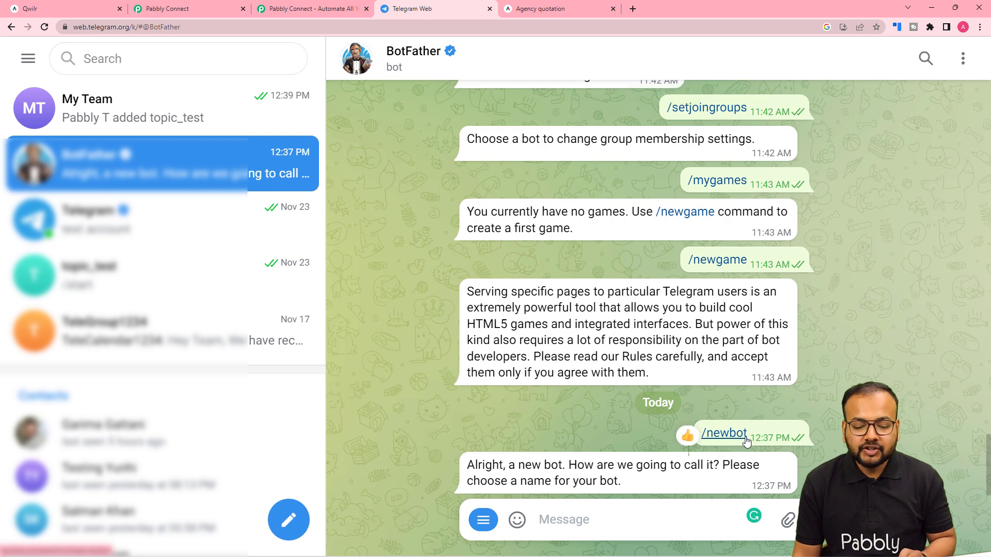
# - Request a new bot from BotFather with the /newbot command and name it Proposalbot
pyautogui.click(636, 513)
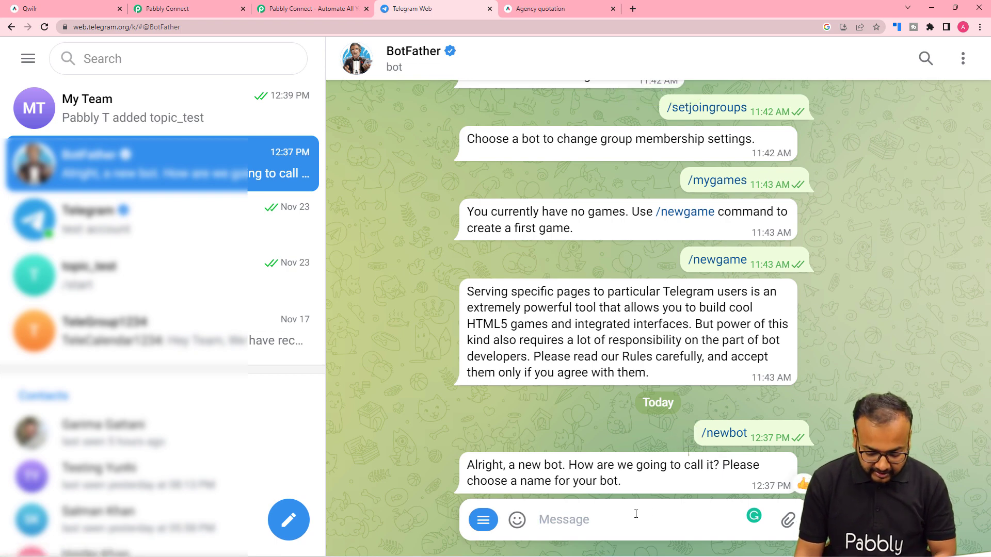
pyautogui.write('/')
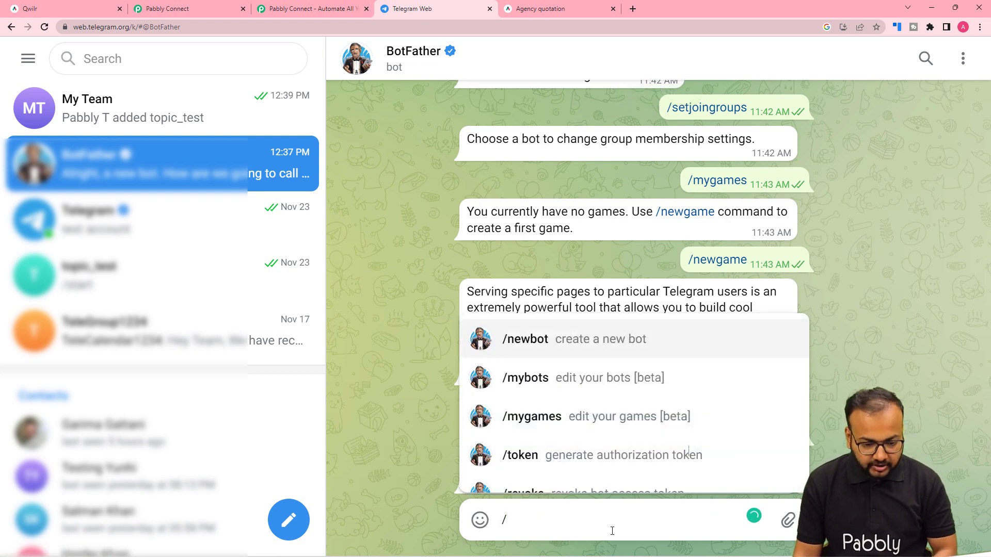
pyautogui.click(595, 341)
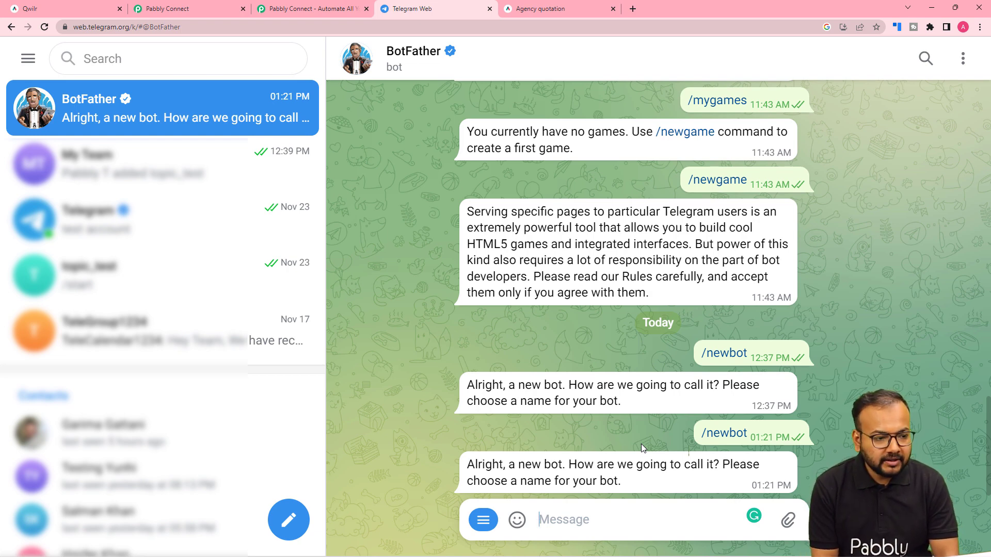
pyautogui.write('Pr')
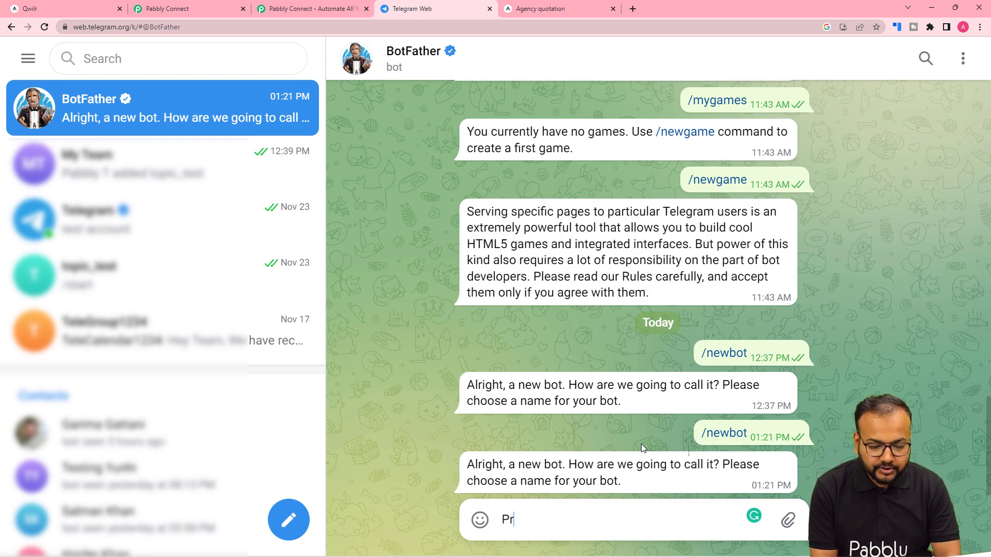
pyautogui.write('opos')
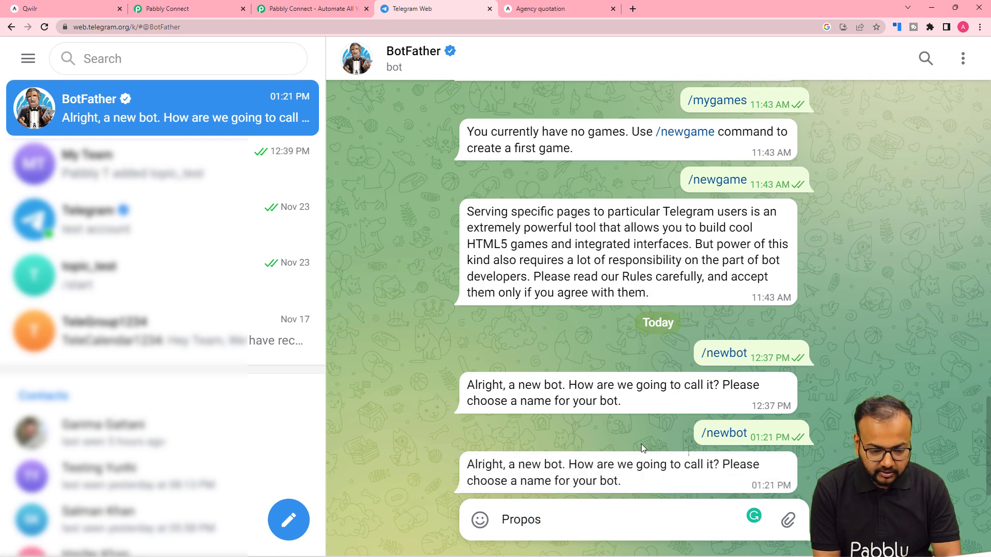
pyautogui.write('al bot')
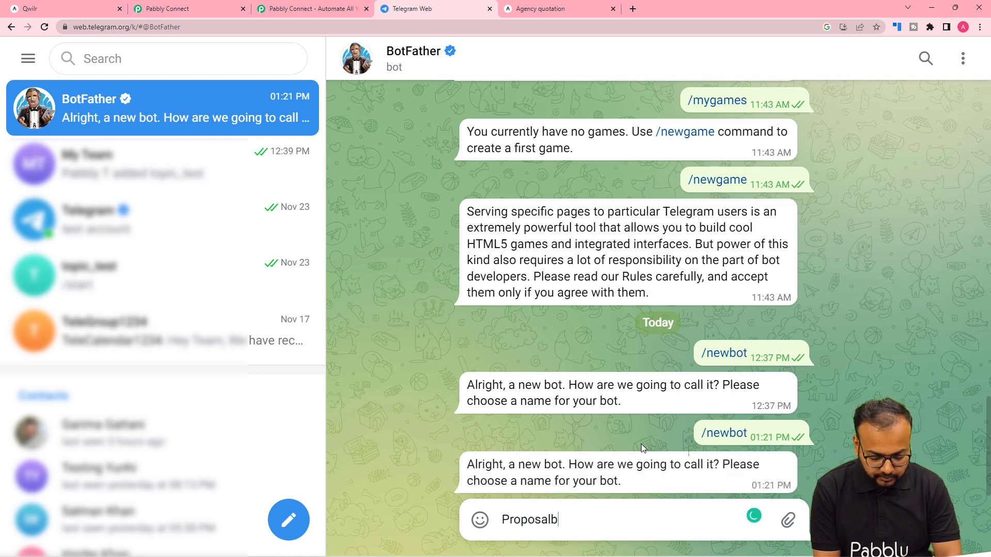
pyautogui.press('Return')
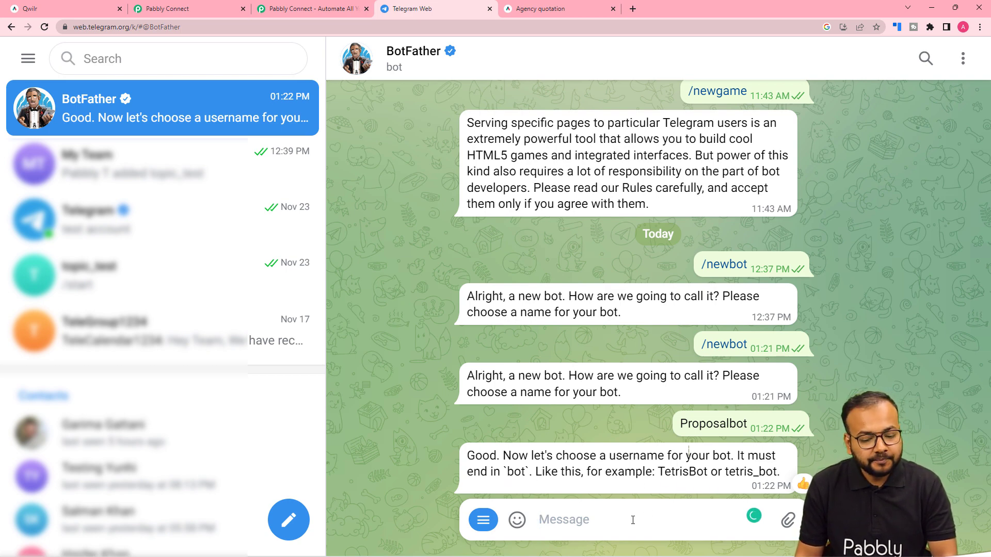
# - Give the new bot the username Qwilr_bot in the BotFather chat
pyautogui.write('Qwilr')
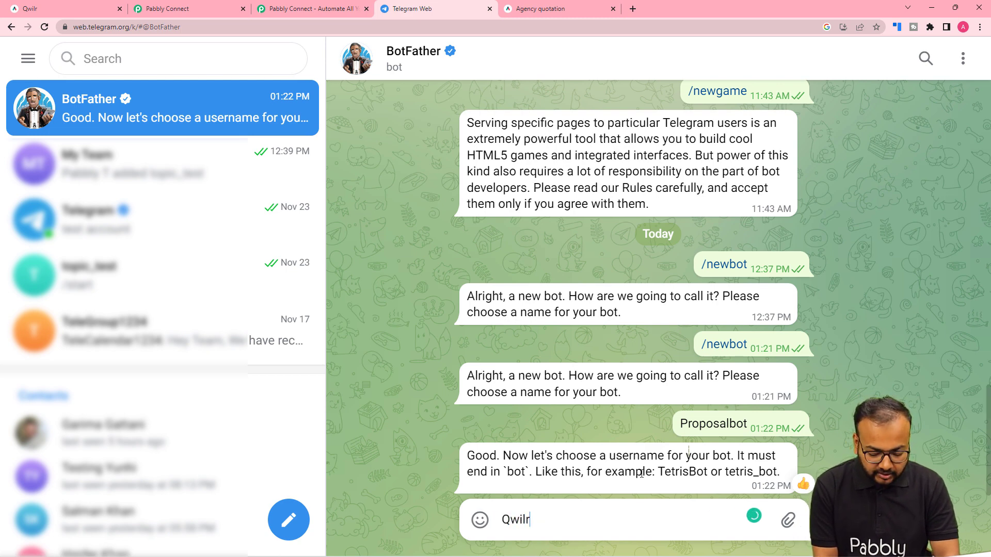
pyautogui.write('_bot')
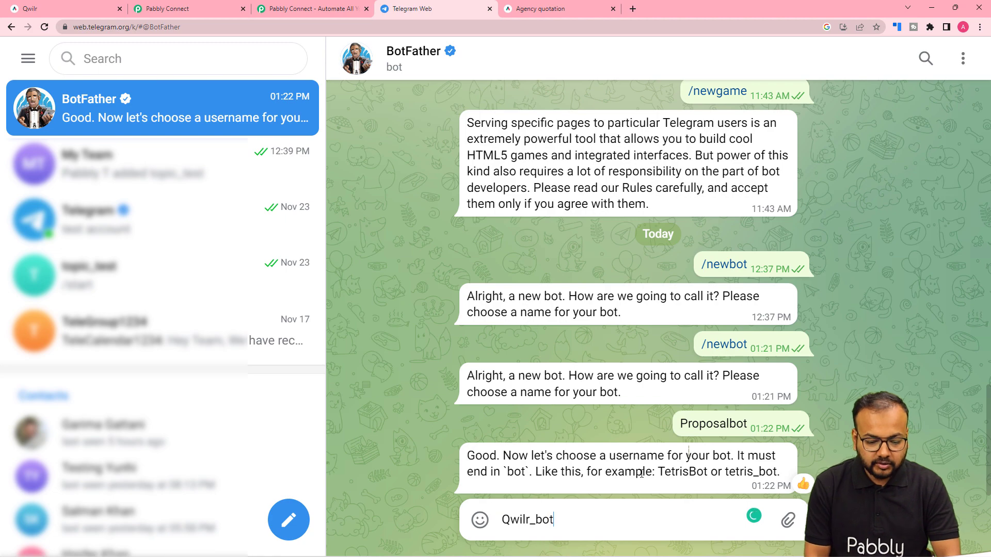
pyautogui.press('Return')
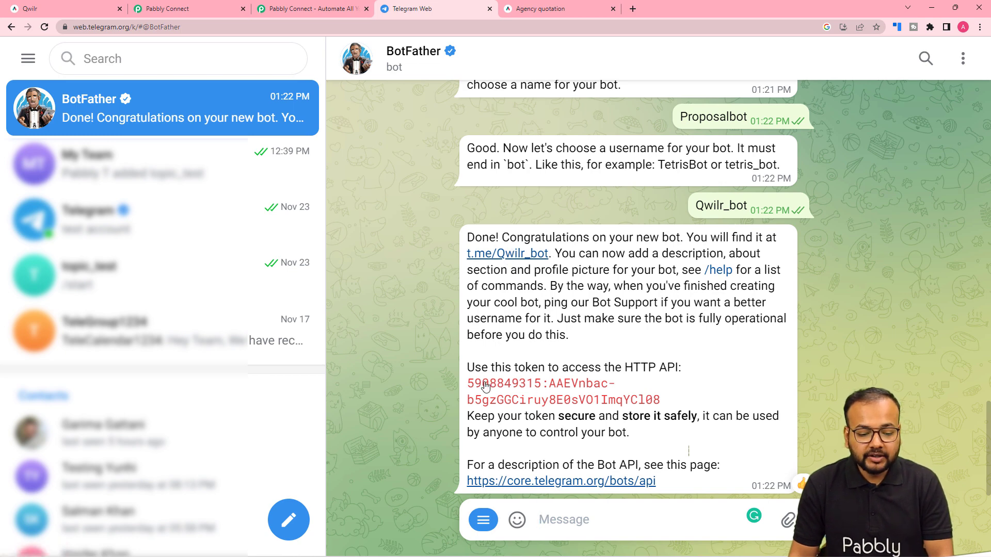
# - Switch back to Pabbly Connect, paste the bot's API token into the new Telegram Bot connection, and save it
pyautogui.click(198, 8)
pyautogui.rightClick(500, 288)
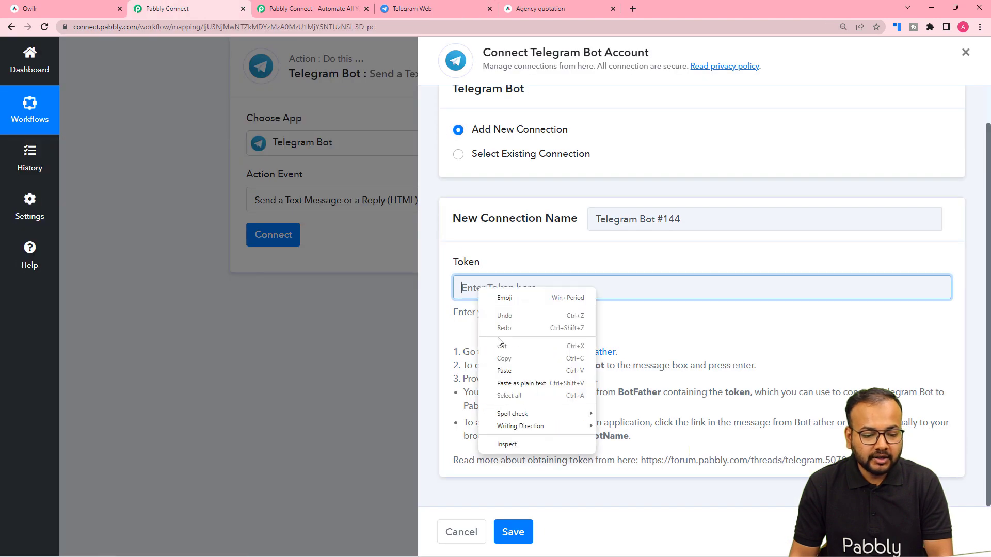
pyautogui.click(504, 371)
pyautogui.click(512, 532)
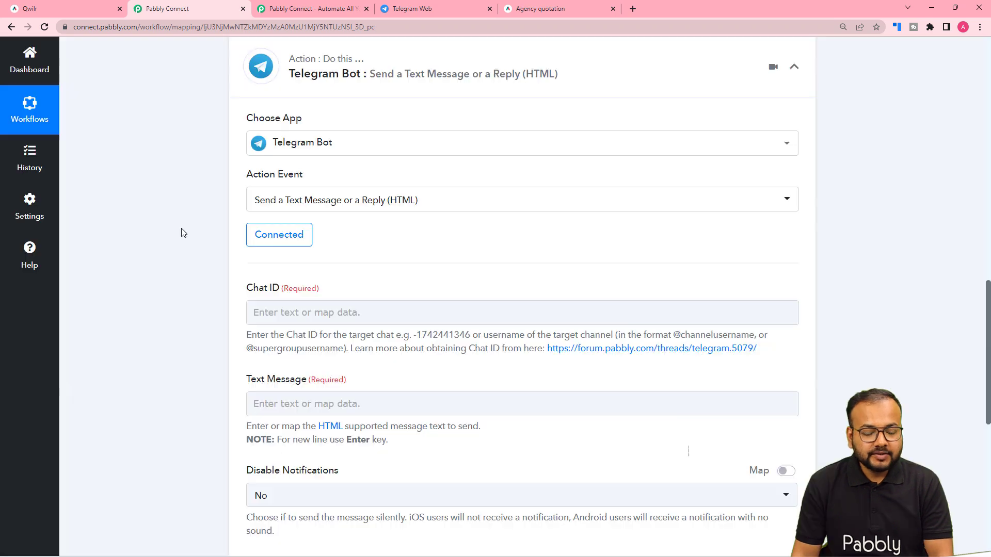
# - Switch to Telegram Web, follow the new bot's link, and add Proposalbot to the My Team group
pyautogui.scroll(-2, 184, 230)
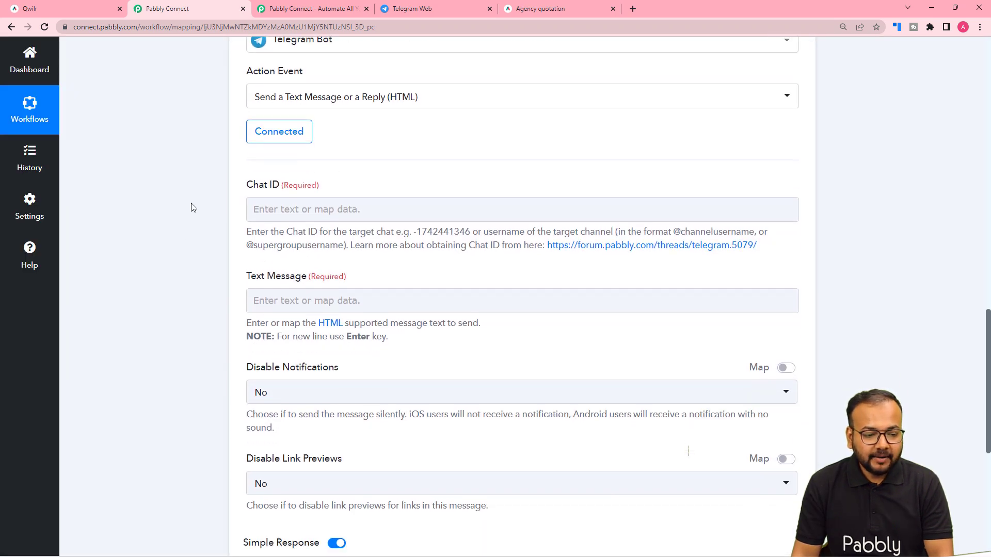
pyautogui.click(281, 199)
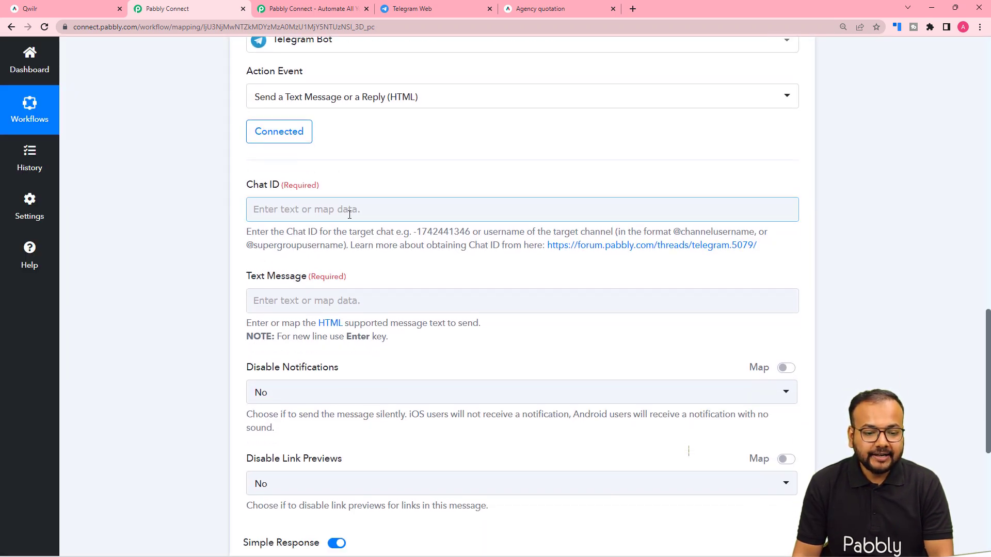
pyautogui.scroll(-1, 356, 215)
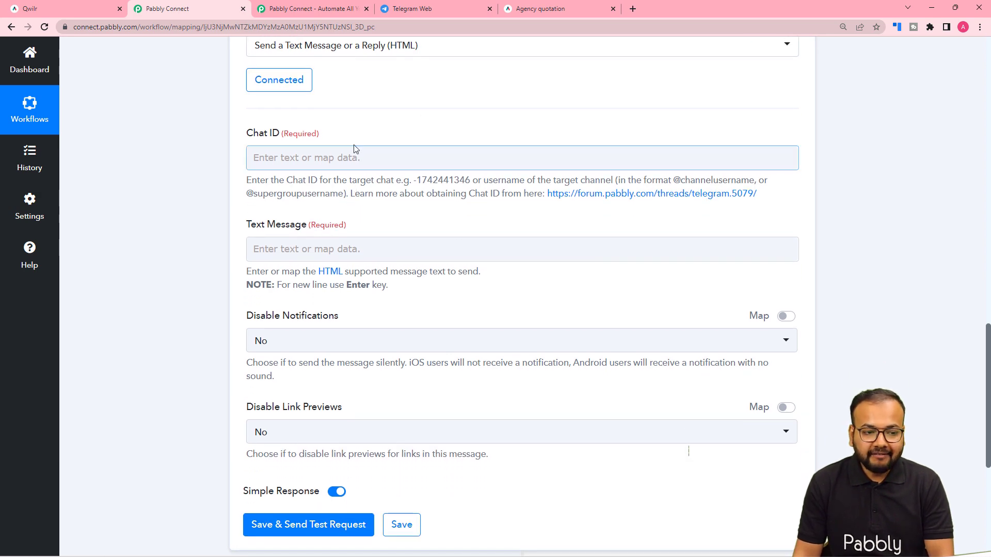
pyautogui.click(405, 7)
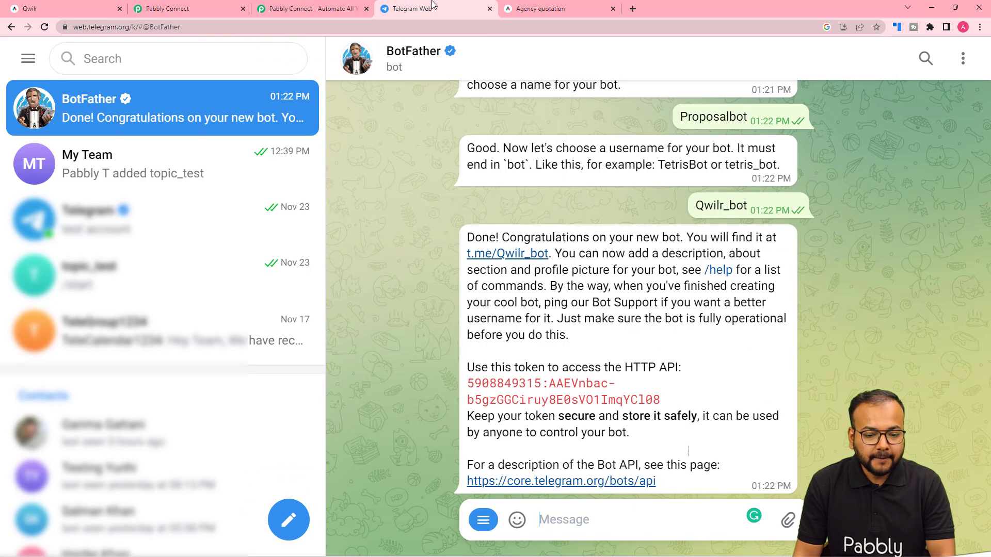
pyautogui.click(503, 262)
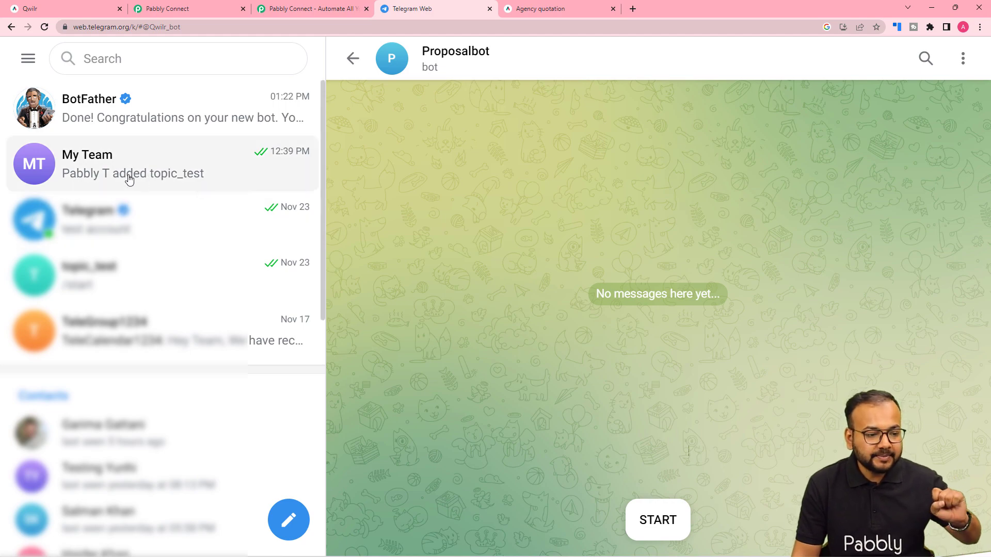
pyautogui.click(89, 165)
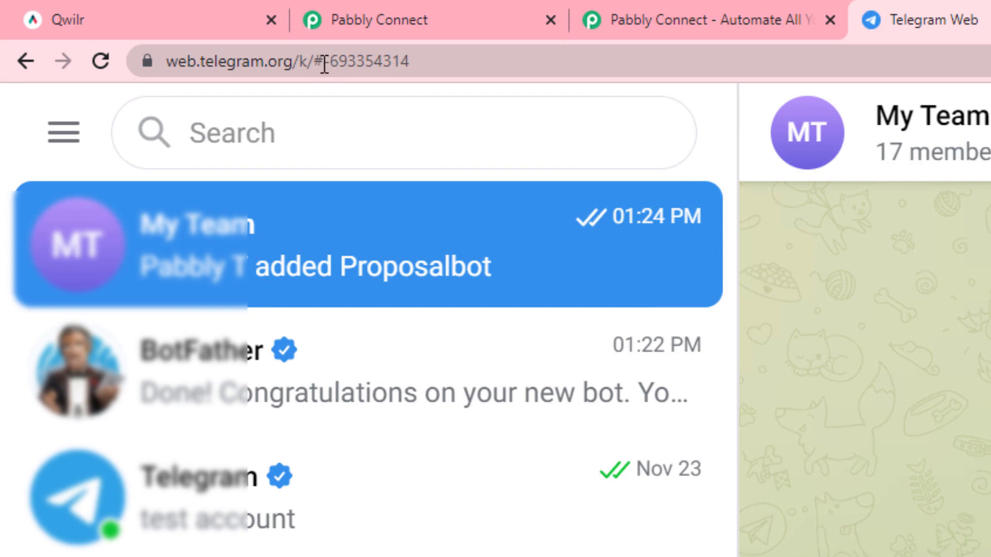
# - Copy the My Team group's chat ID from the page address, including the leading minus sign
pyautogui.click(325, 66)
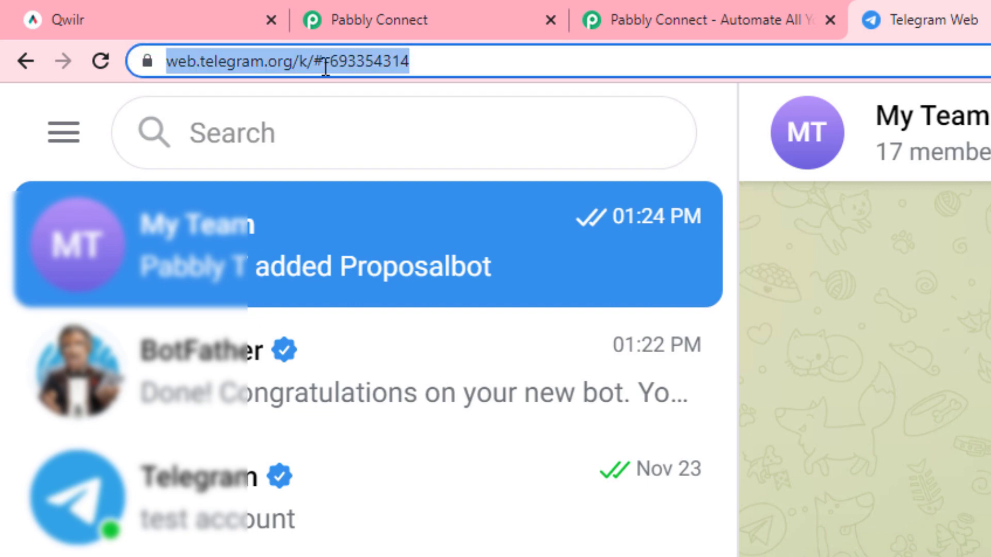
pyautogui.click(326, 60)
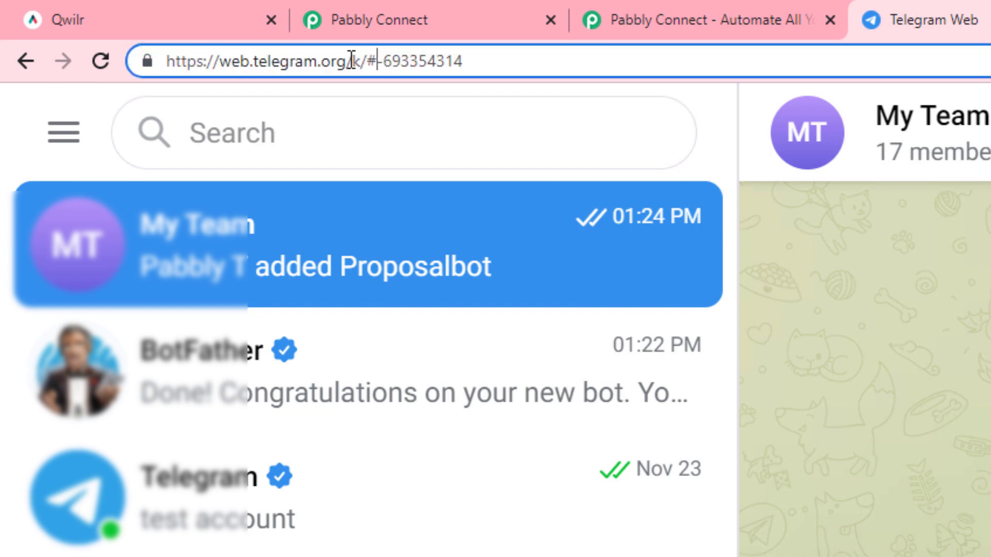
pyautogui.hotkey('shift', 'Right')
pyautogui.hotkey('shift', 'Right')
pyautogui.hotkey('shift', 'Right')
pyautogui.hotkey('shift', 'Right')
pyautogui.hotkey('shift', 'Right')
pyautogui.hotkey('shift', 'Right')
pyautogui.hotkey('shift', 'Right')
pyautogui.hotkey('shift', 'Right')
pyautogui.hotkey('shift', 'Right')
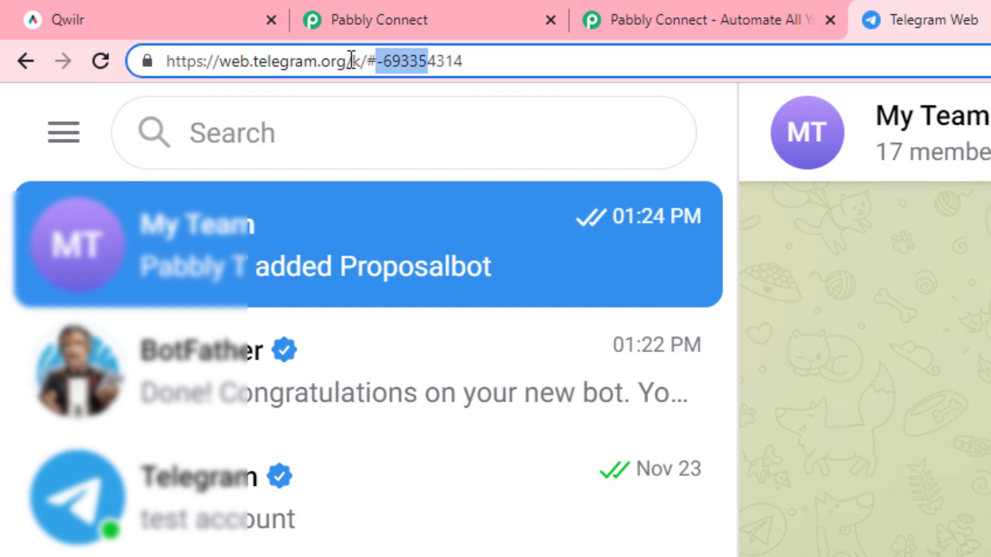
pyautogui.hotkey('shift', 'Right')
pyautogui.hotkey('ctrl', 'c')
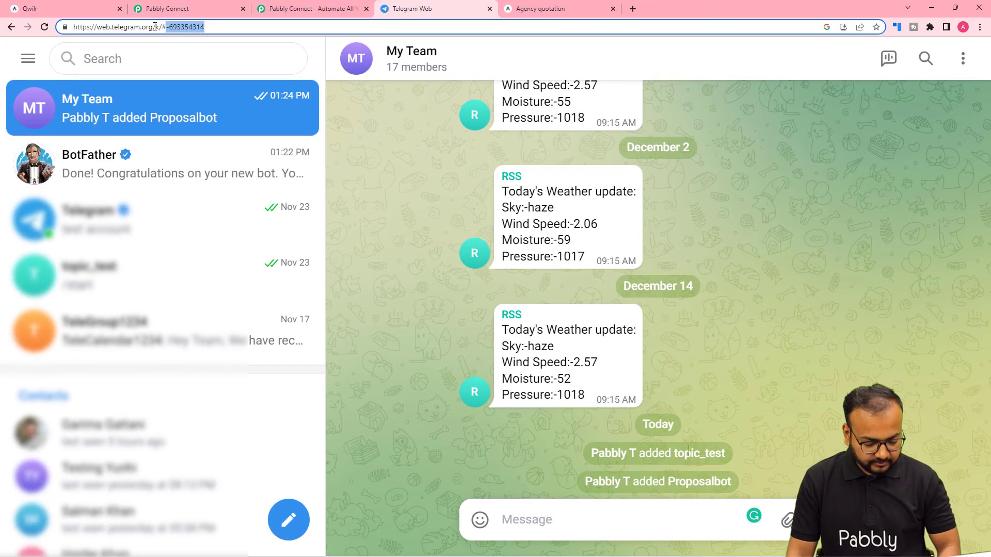
# - Switch back to Pabbly Connect and fill in the Telegram action's Chat ID with the copied group chat ID
pyautogui.click(188, 5)
pyautogui.click(284, 158)
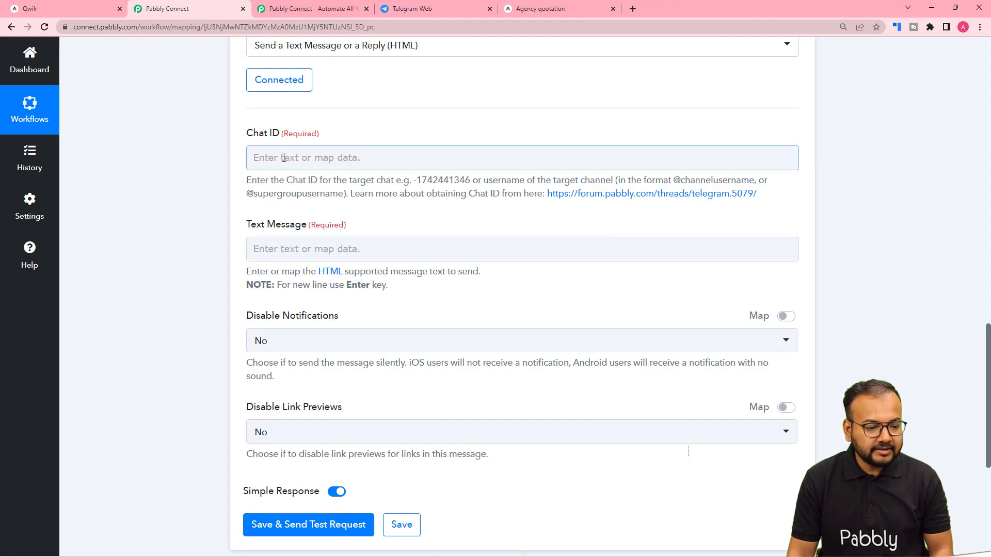
pyautogui.hotkey('ctrl', 'v')
pyautogui.click(195, 150)
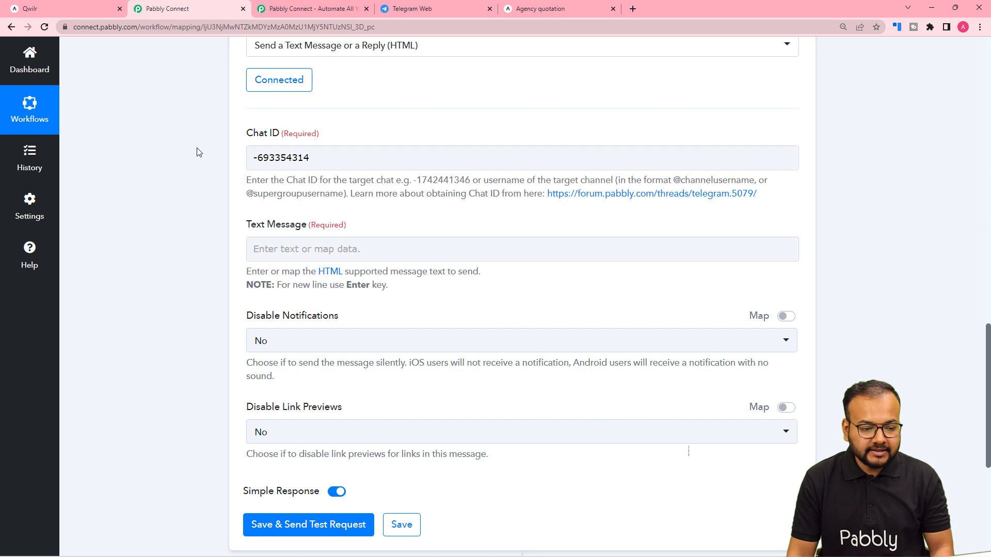
# - Write a text message to the team announcing the accepted proposal, with empty Client name, Email and Organization lines, ending "Please follow up." and "Thank you."
pyautogui.scroll(-1, 195, 150)
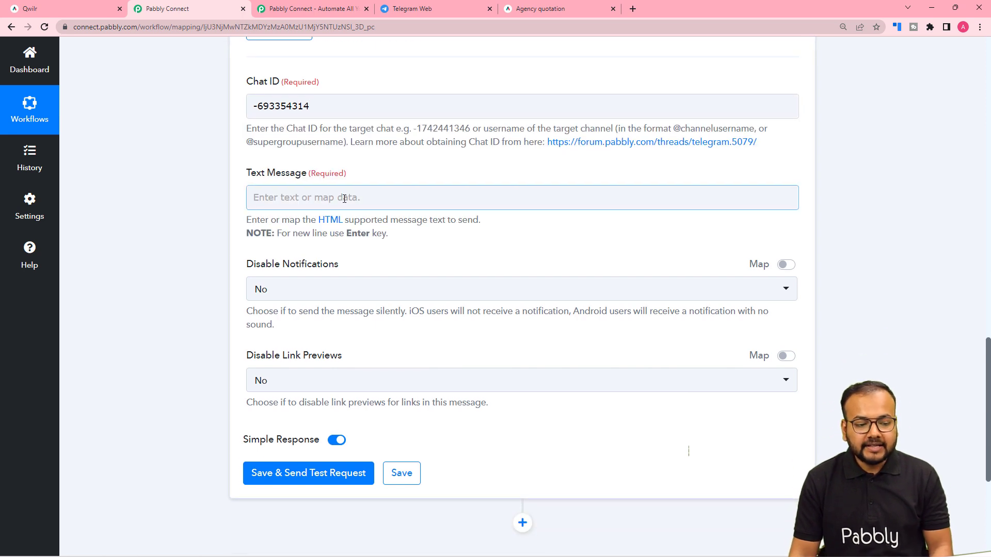
pyautogui.click(372, 201)
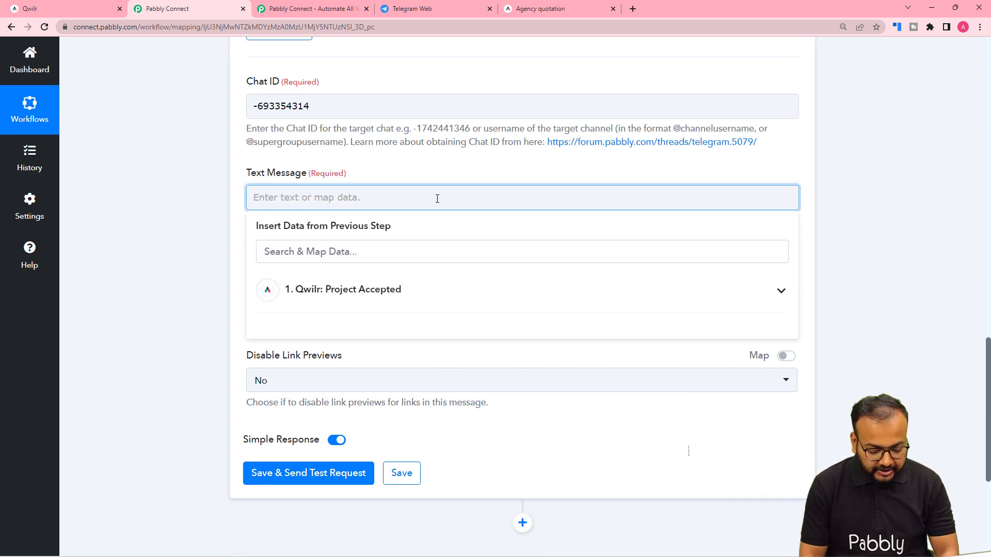
pyautogui.write('Hello')
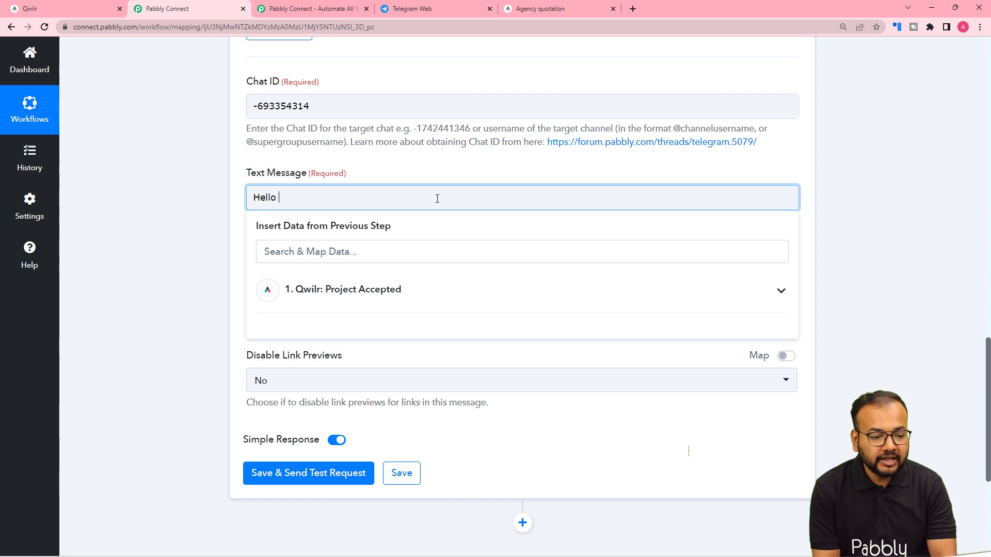
pyautogui.write(' team')
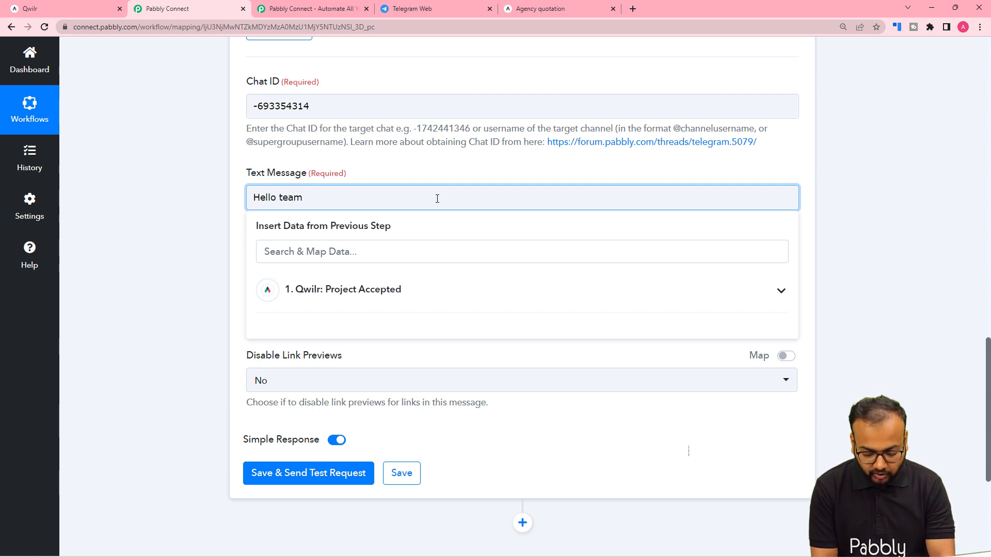
pyautogui.write(',')
pyautogui.press('Return')
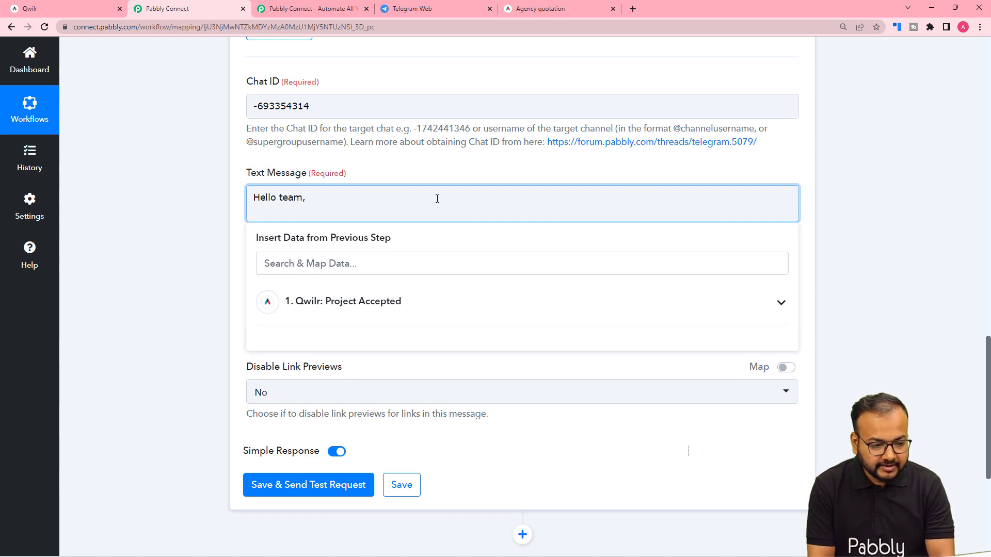
pyautogui.press('Return')
pyautogui.write('This is to inform you that we just got our proposal: accepted. The clients details are as follows: Client name: Email: Organization: Please follow up.  Thank you.')
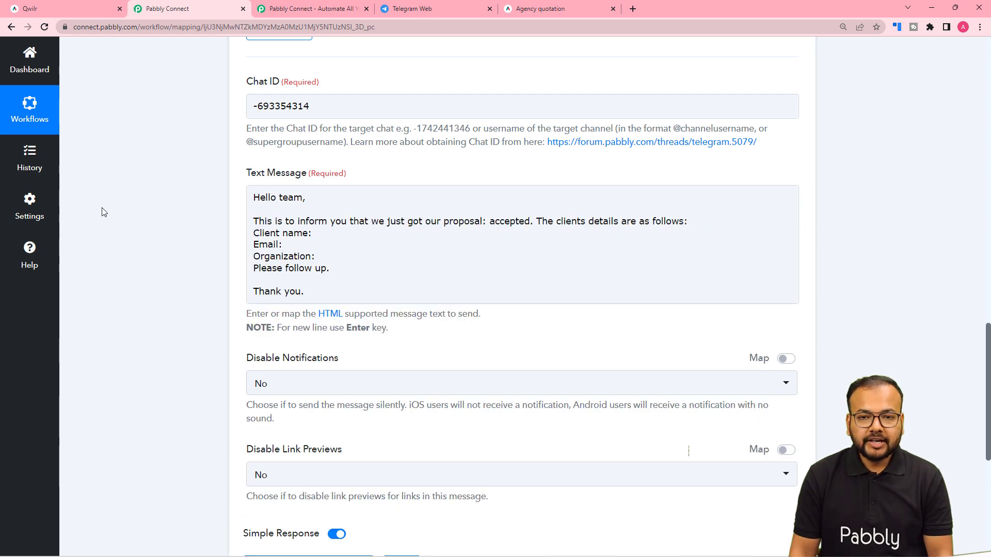
# - Examine the received Qwilr response for the accepter's name, email and legal entity fields that the message needs
pyautogui.click(318, 233)
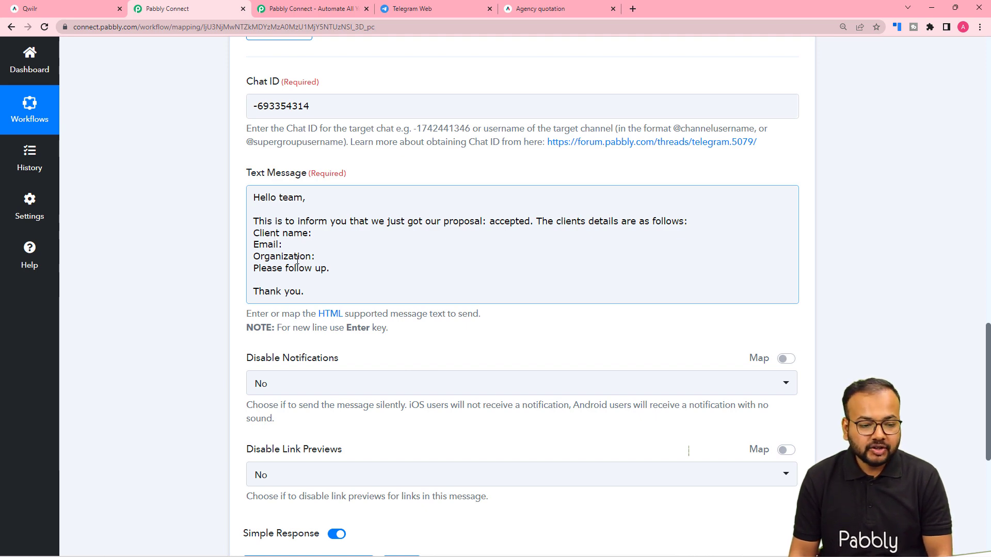
pyautogui.scroll(10, 297, 262)
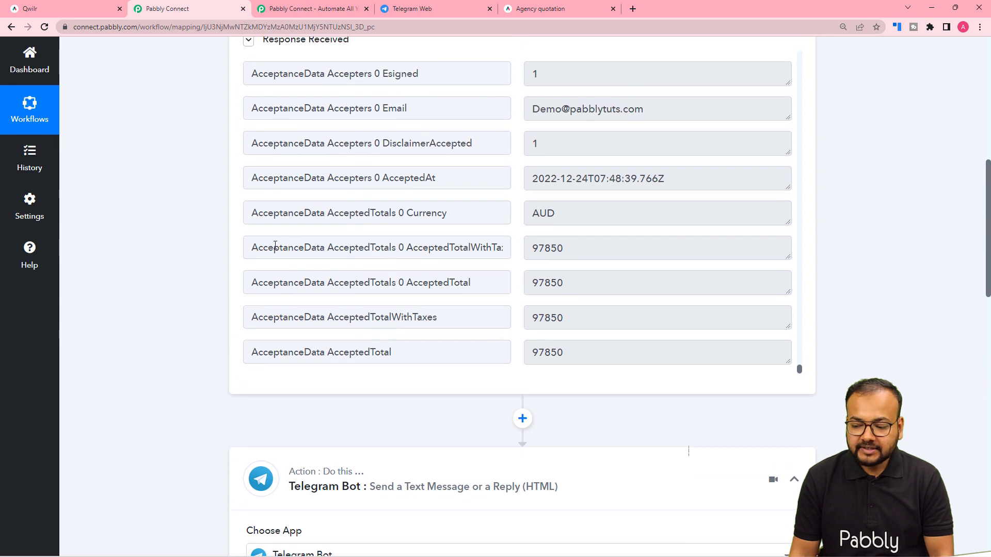
pyautogui.scroll(5, 289, 238)
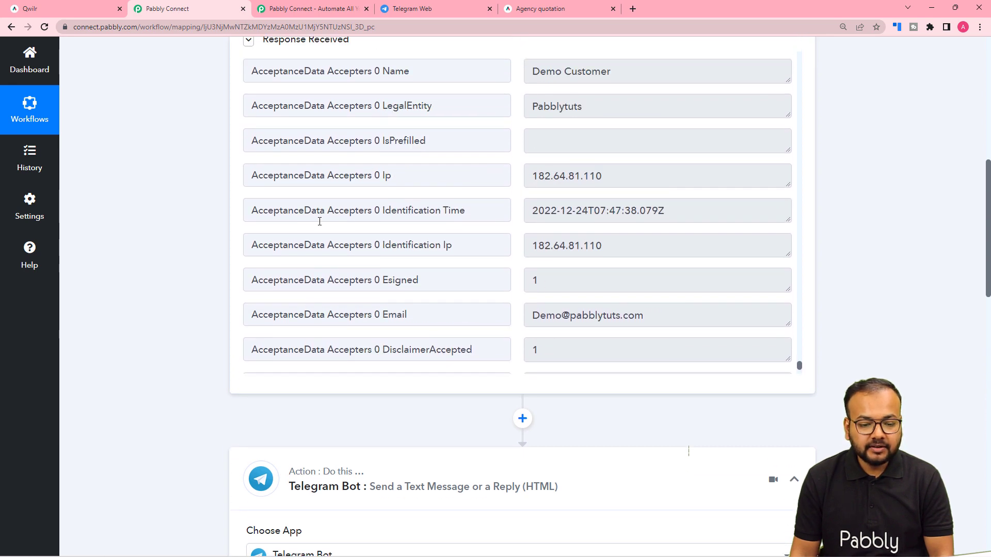
pyautogui.scroll(-8, 319, 222)
pyautogui.scroll(5, 201, 218)
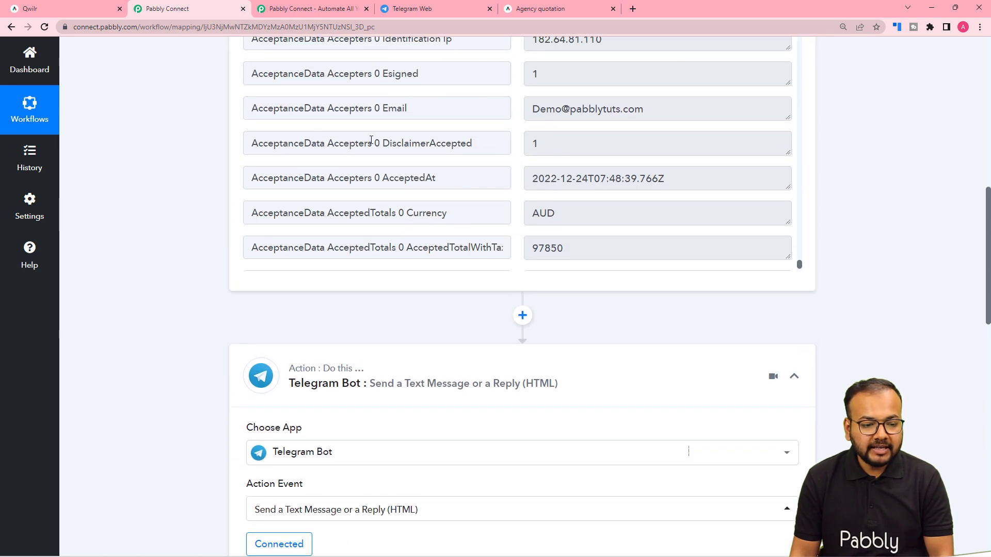
pyautogui.scroll(-7, 165, 178)
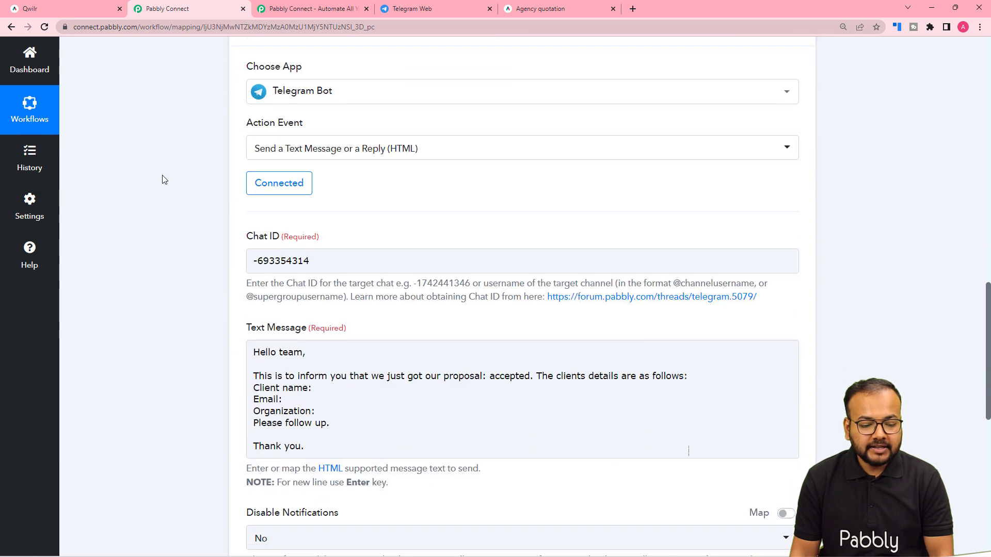
# - Insert the Qwilr ProjectName field into the Telegram text message right after "proposal:"
pyautogui.scroll(-5, 162, 179)
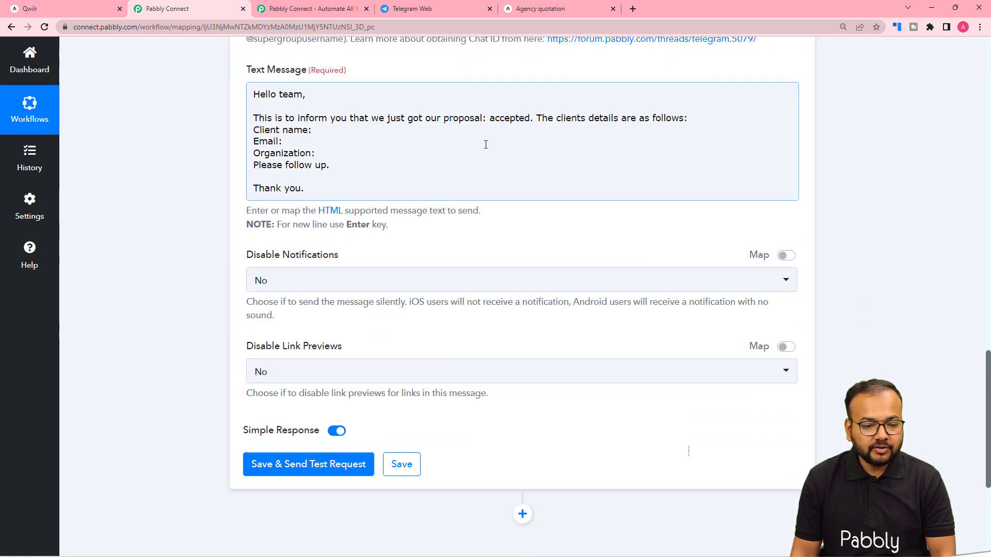
pyautogui.click(485, 119)
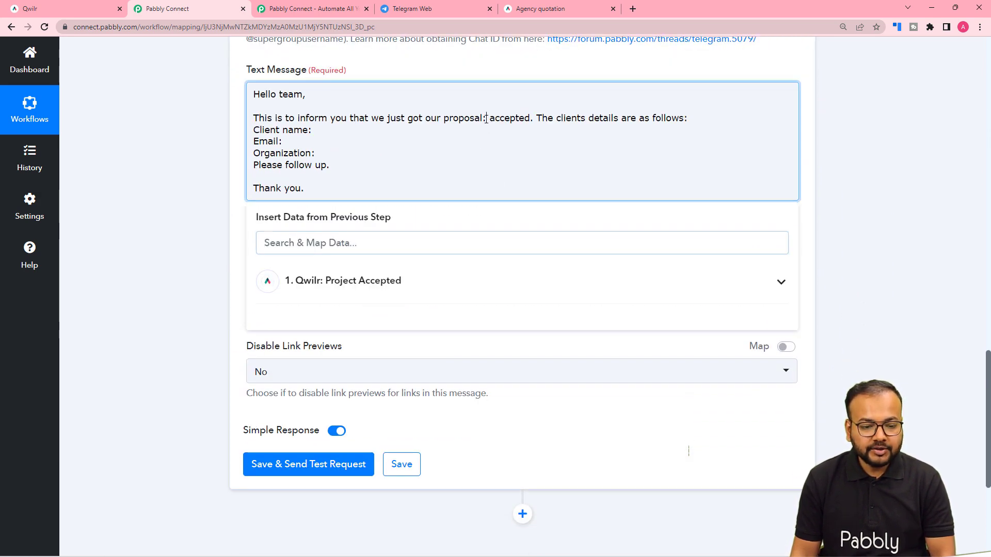
pyautogui.click(358, 289)
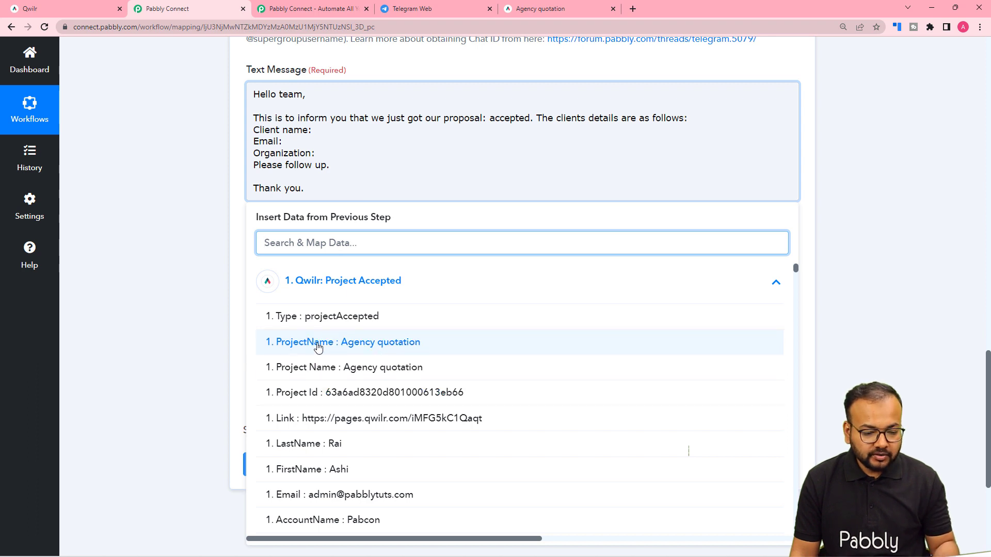
pyautogui.click(361, 350)
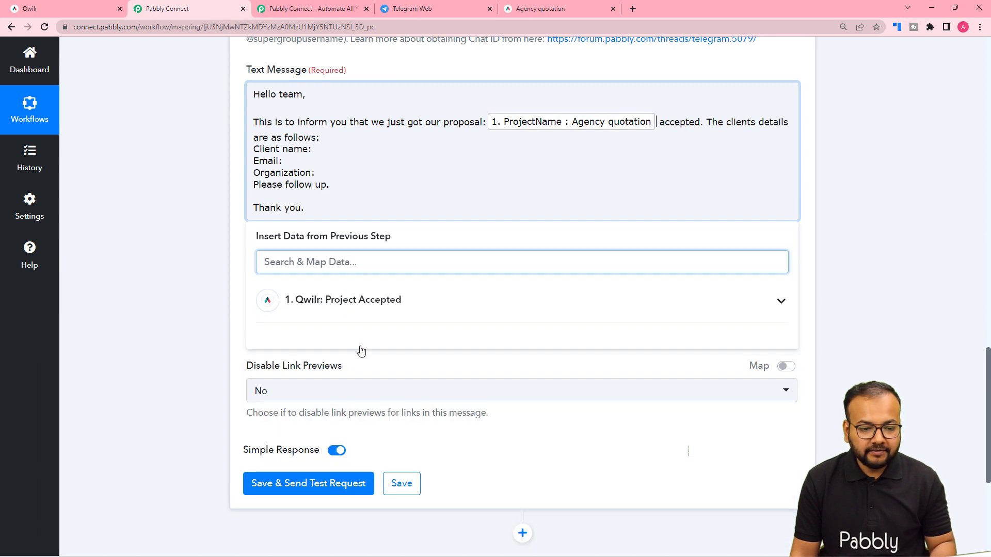
# - Search the Qwilr data for "accepters" and map AcceptanceData Accepters 0 Name onto the message's Client name line
pyautogui.click(606, 124)
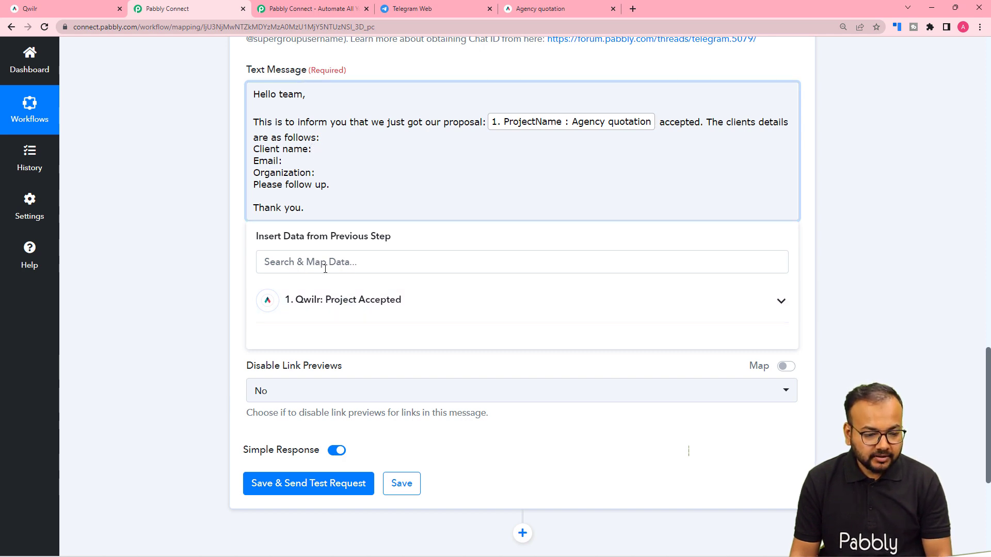
pyautogui.click(305, 262)
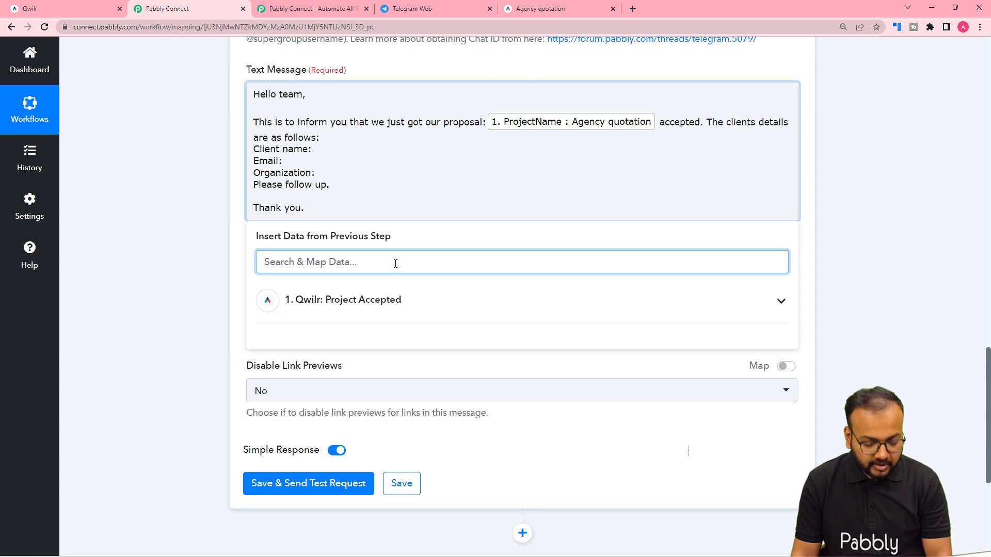
pyautogui.write('acce')
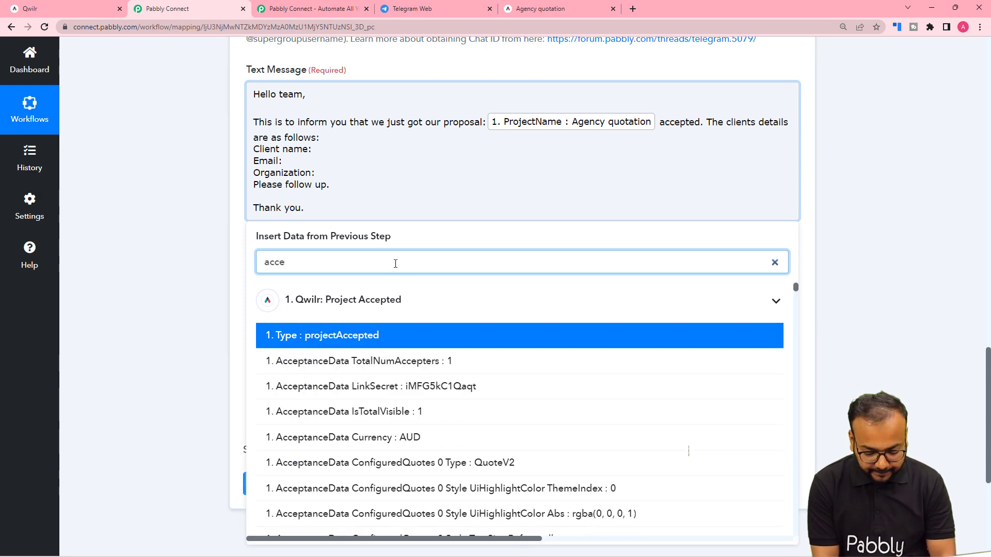
pyautogui.write('pterss')
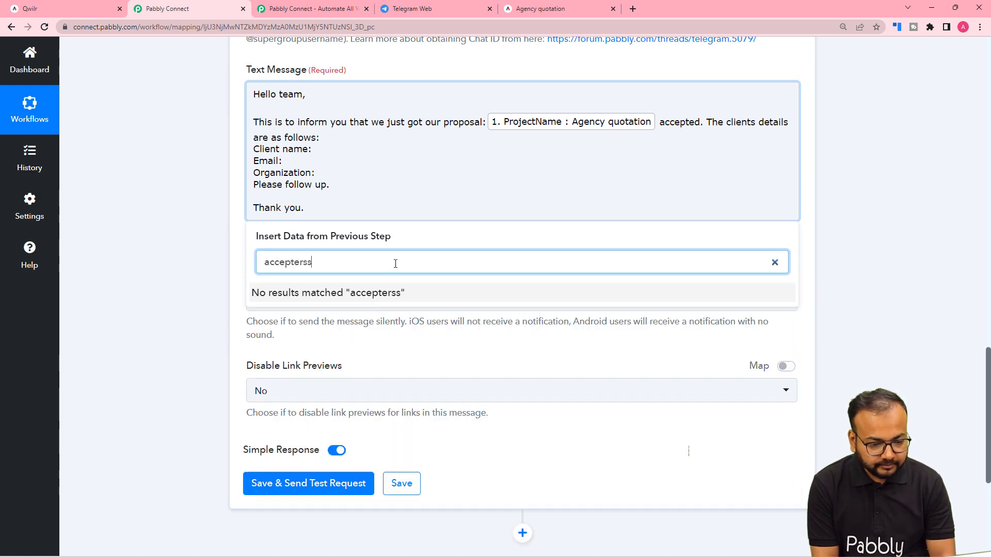
pyautogui.press('BackSpace')
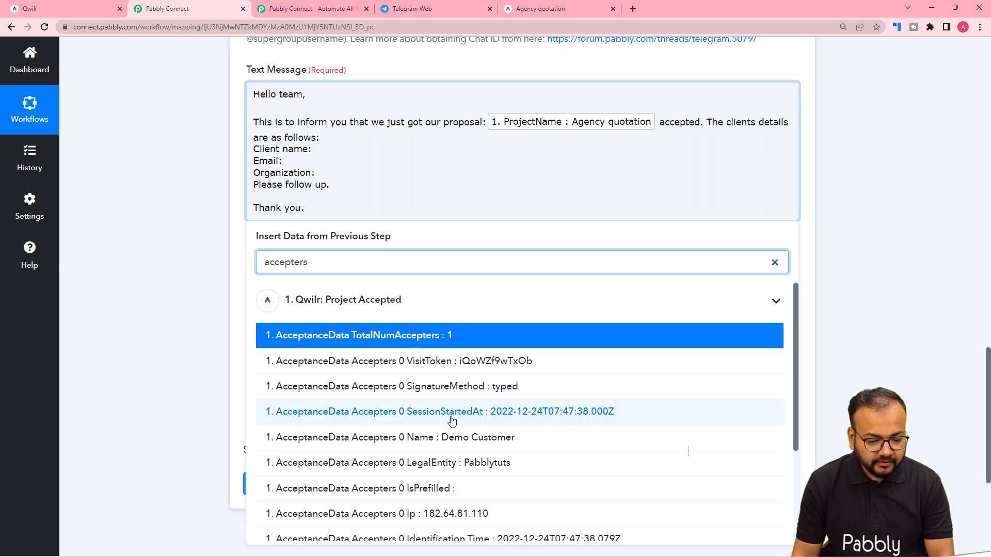
pyautogui.scroll(-3, 449, 412)
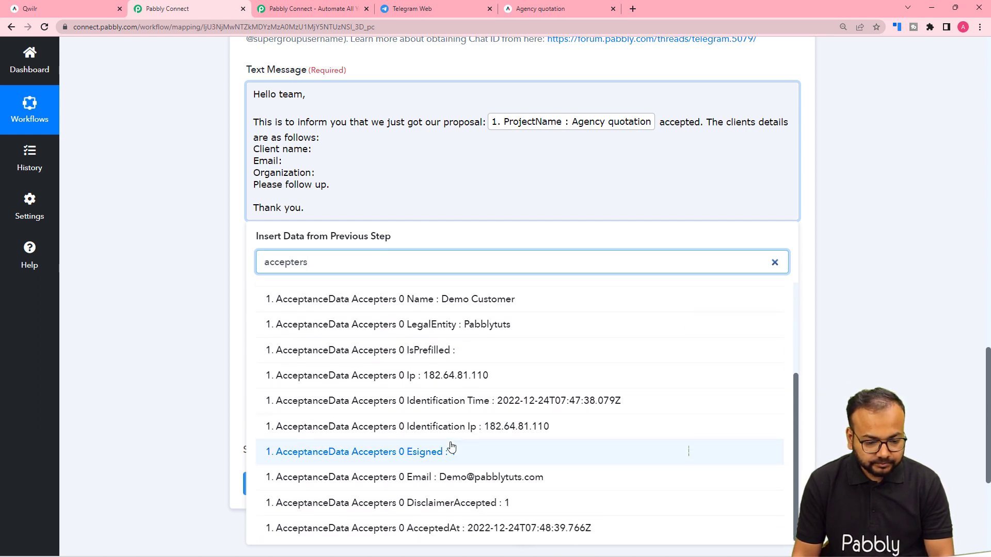
pyautogui.scroll(2, 449, 439)
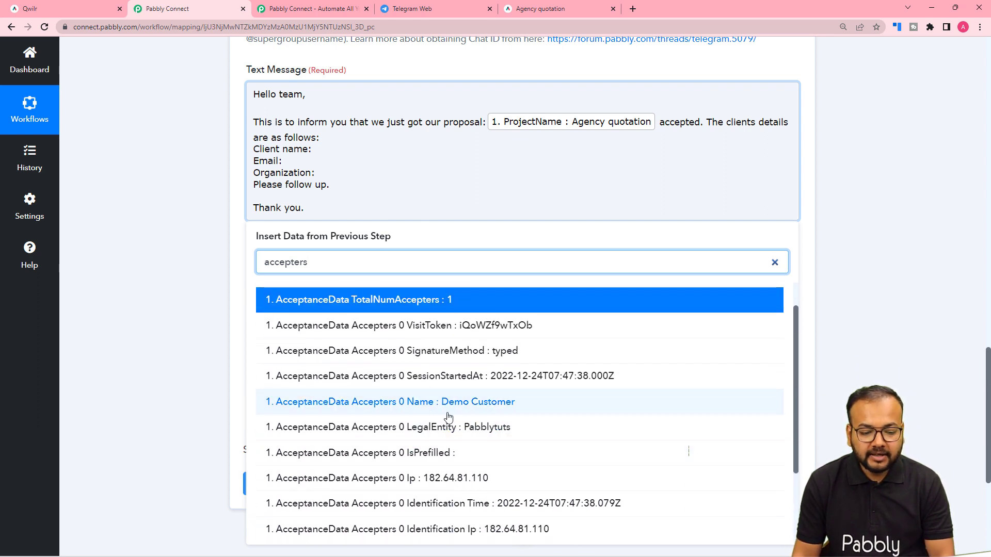
pyautogui.click(412, 410)
pyautogui.click(202, 281)
pyautogui.scroll(-2, 203, 278)
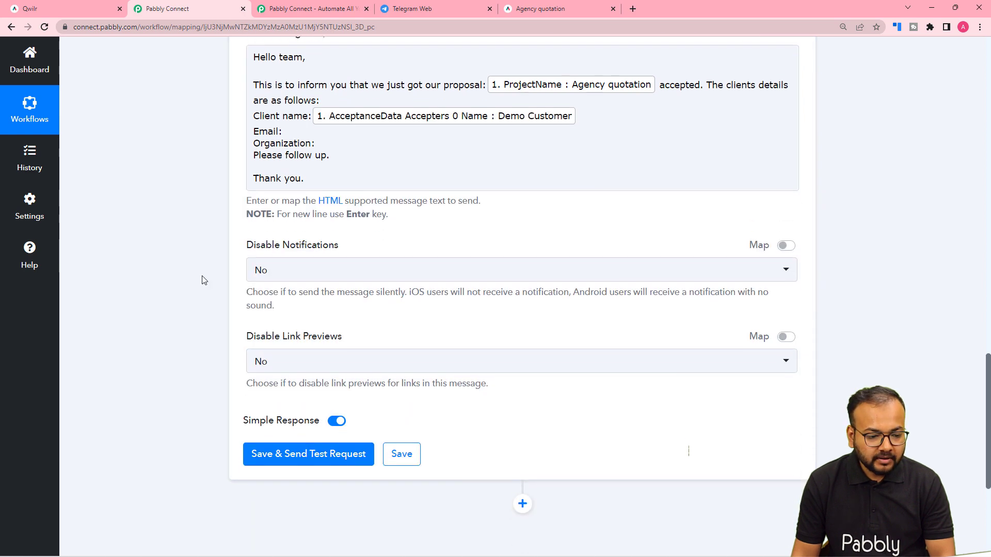
# - Search the Qwilr data for "accepter" and map AcceptanceData Accepters 0 Email onto the message's Email line
pyautogui.scroll(1, 204, 269)
pyautogui.click(284, 116)
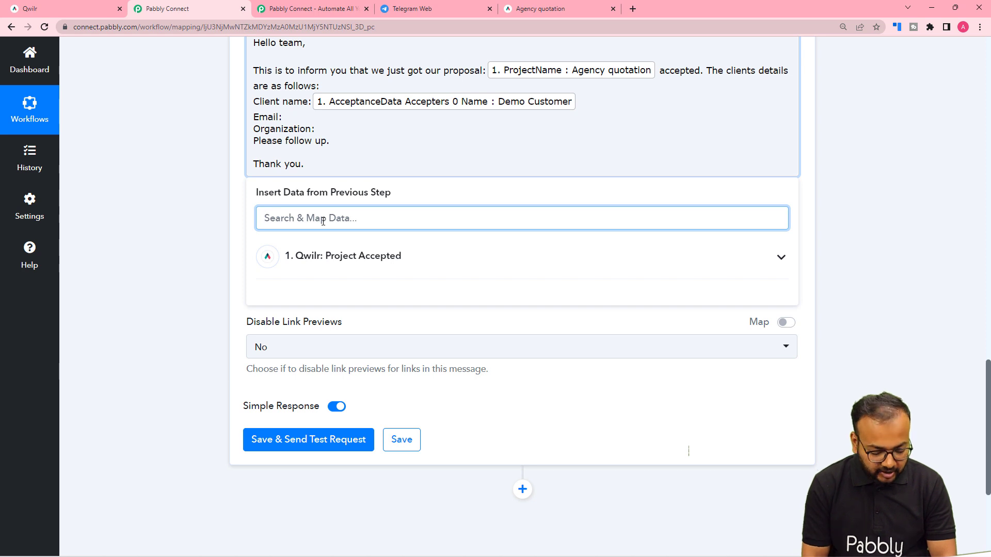
pyautogui.write('accept')
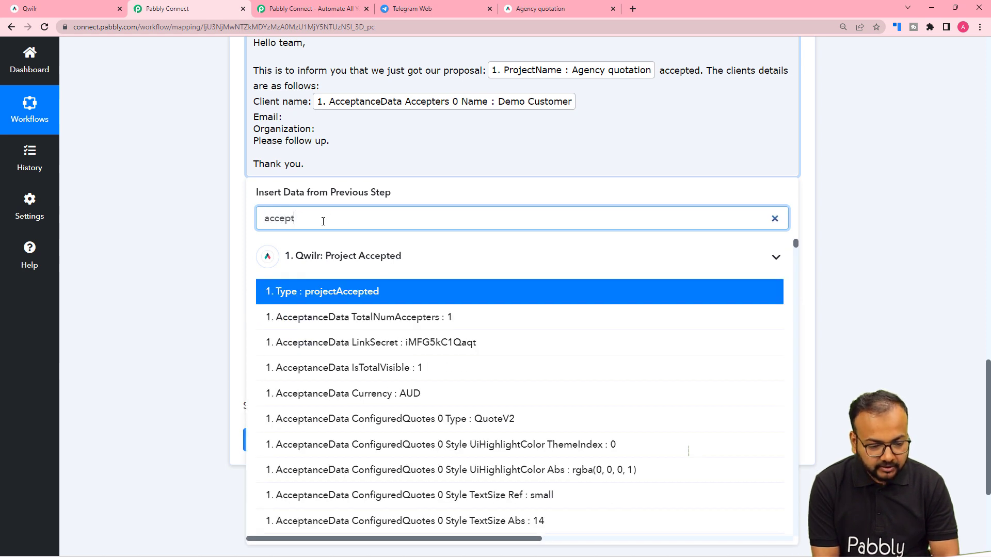
pyautogui.write('er')
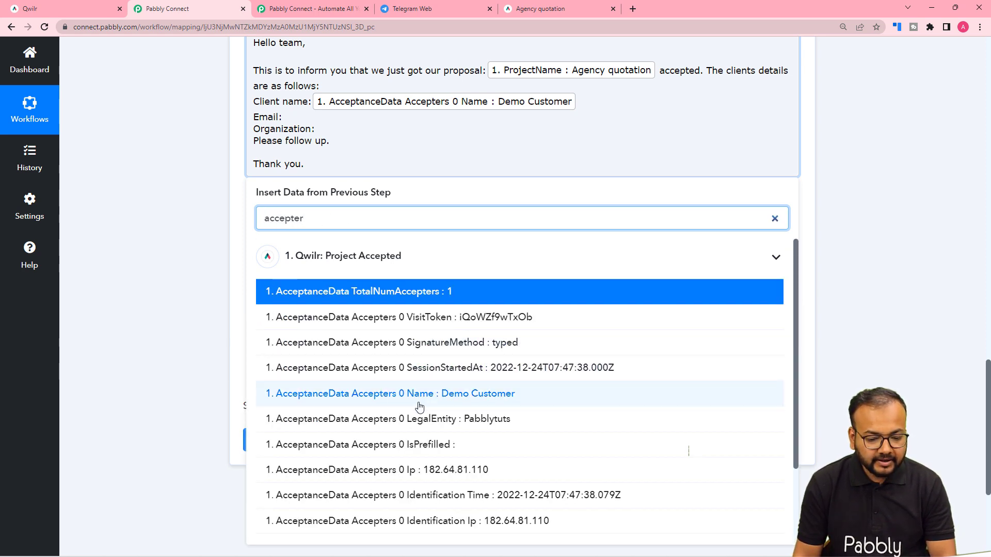
pyautogui.scroll(-2, 420, 407)
pyautogui.click(448, 476)
pyautogui.click(200, 261)
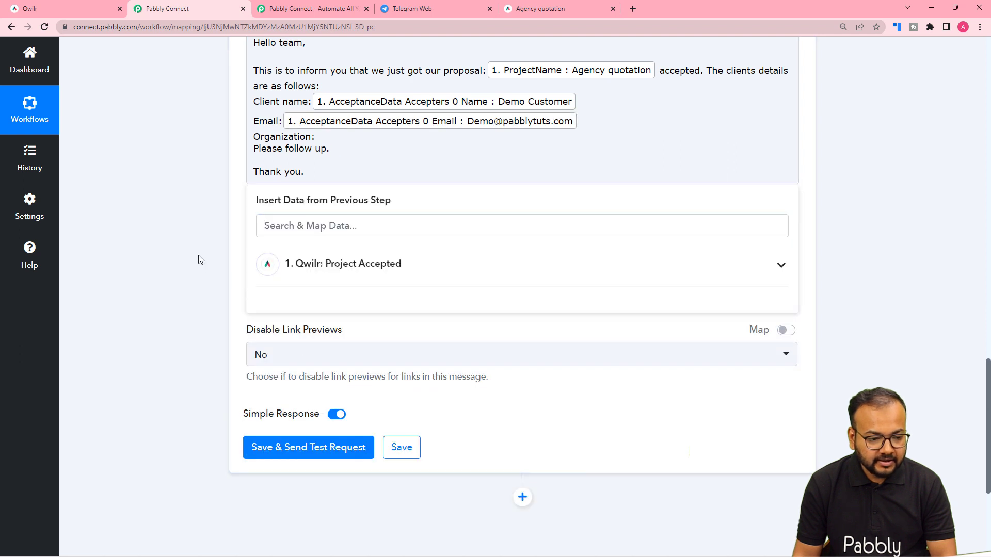
# - Search the Qwilr data for "accepter" and map AcceptanceData Accepters 0 LegalEntity onto the message's Organization line
pyautogui.click(320, 138)
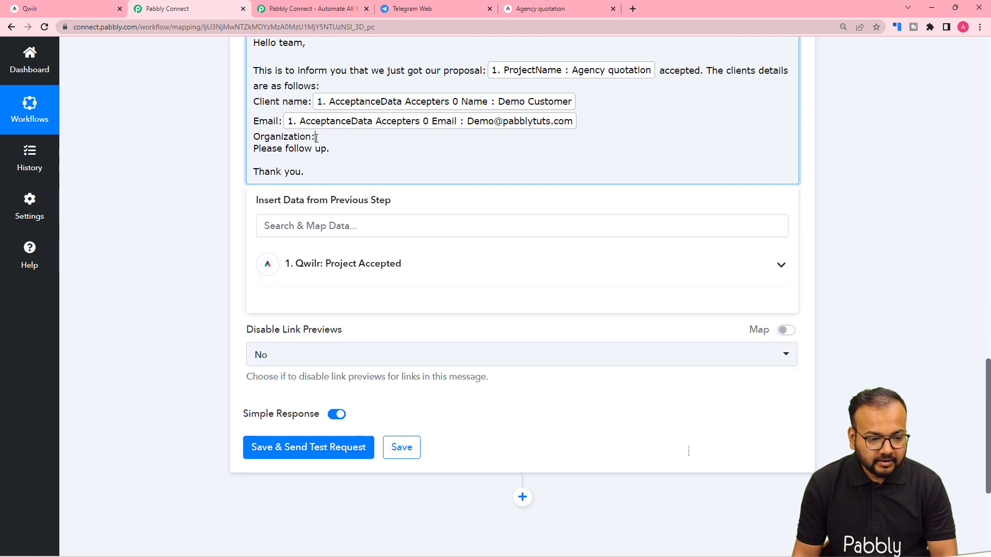
pyautogui.click(320, 225)
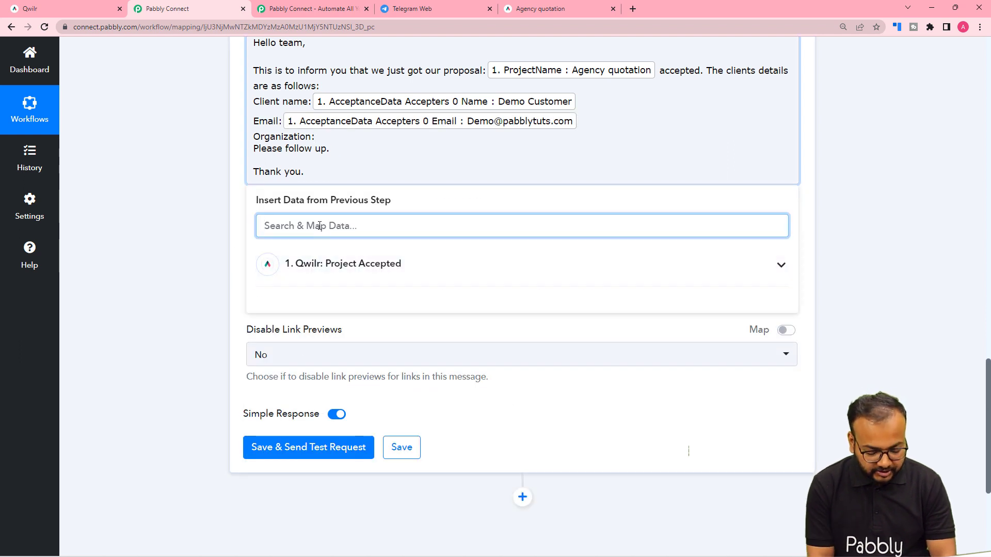
pyautogui.write('accepte')
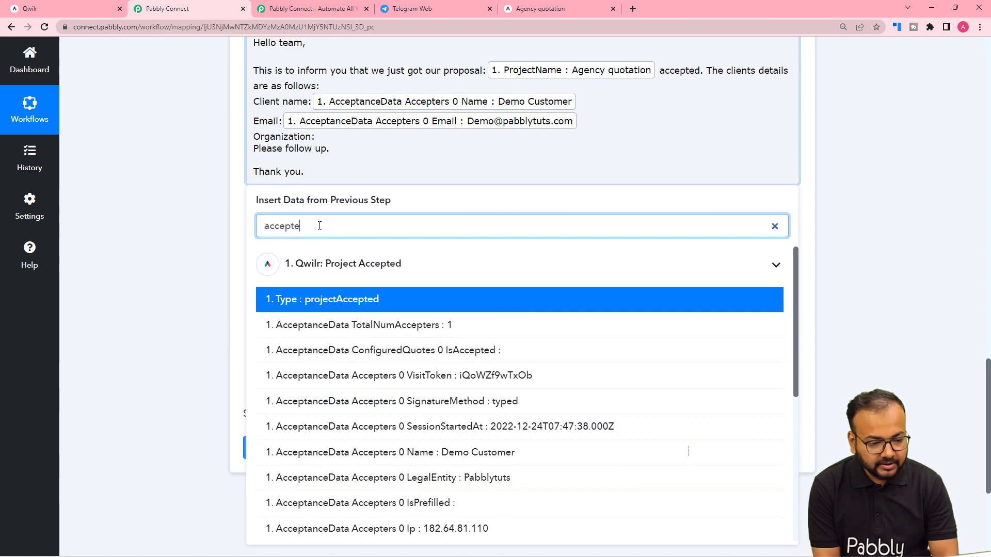
pyautogui.write('r')
pyautogui.scroll(-2, 383, 350)
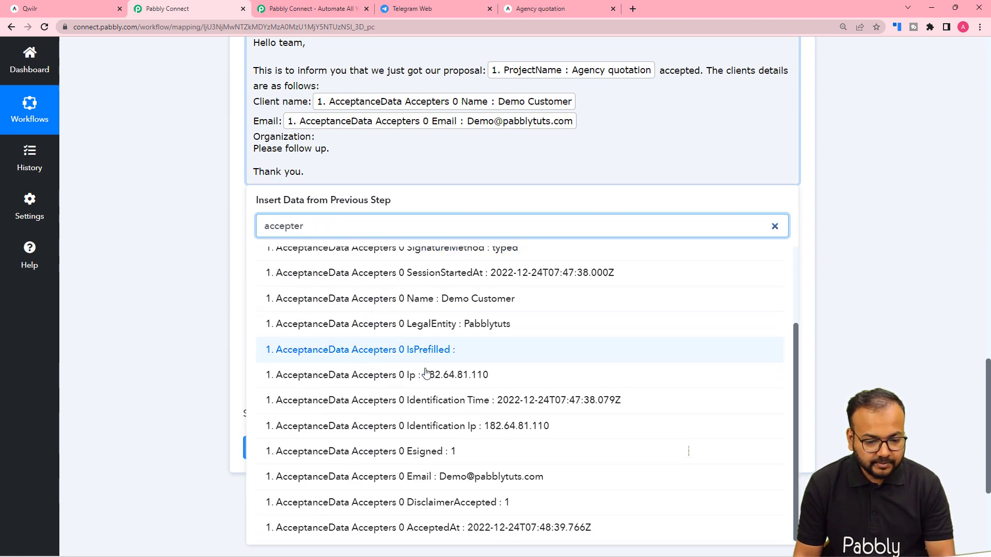
pyautogui.scroll(-1, 478, 375)
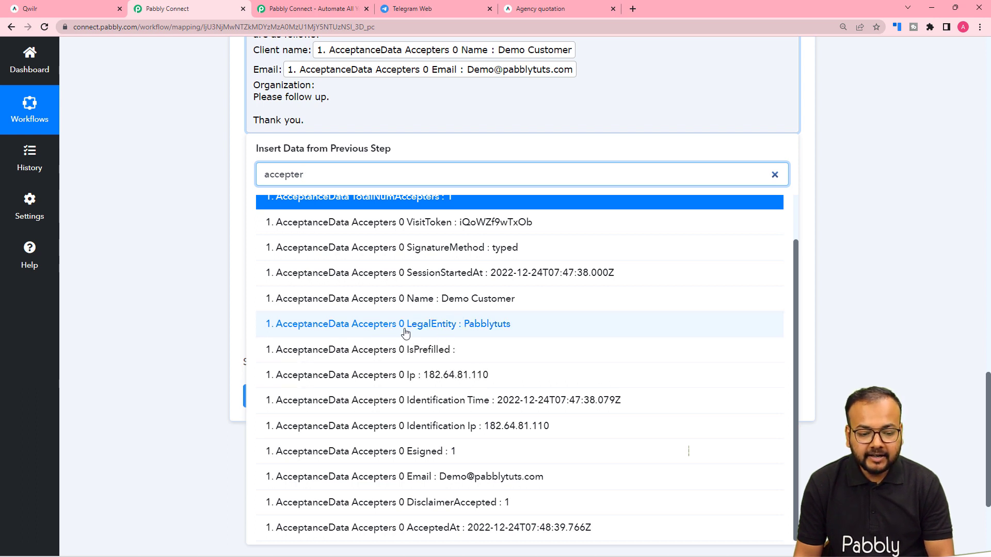
pyautogui.click(460, 324)
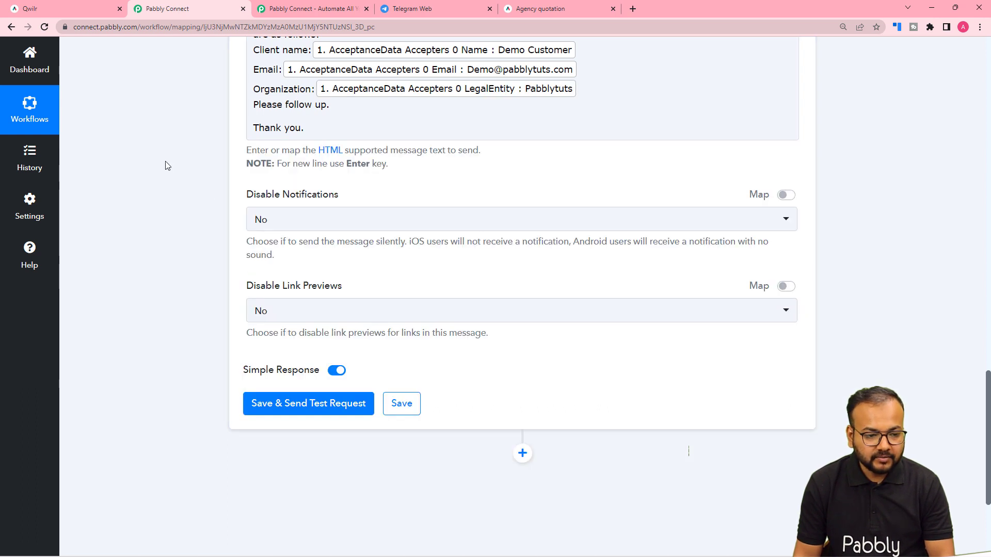
# - Review the mapped message and set Disable Notifications to Yes for the Telegram action
pyautogui.scroll(1, 166, 164)
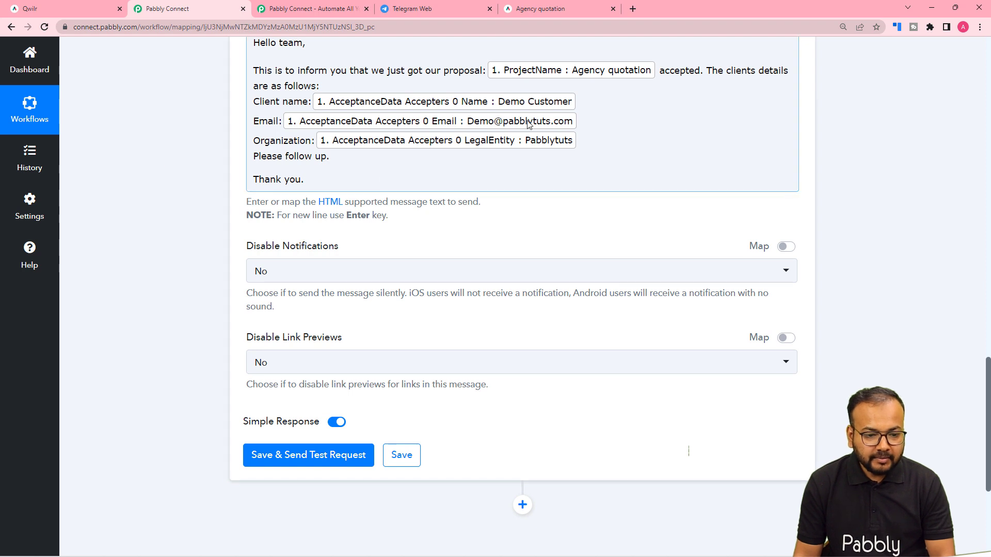
pyautogui.scroll(2, 67, 170)
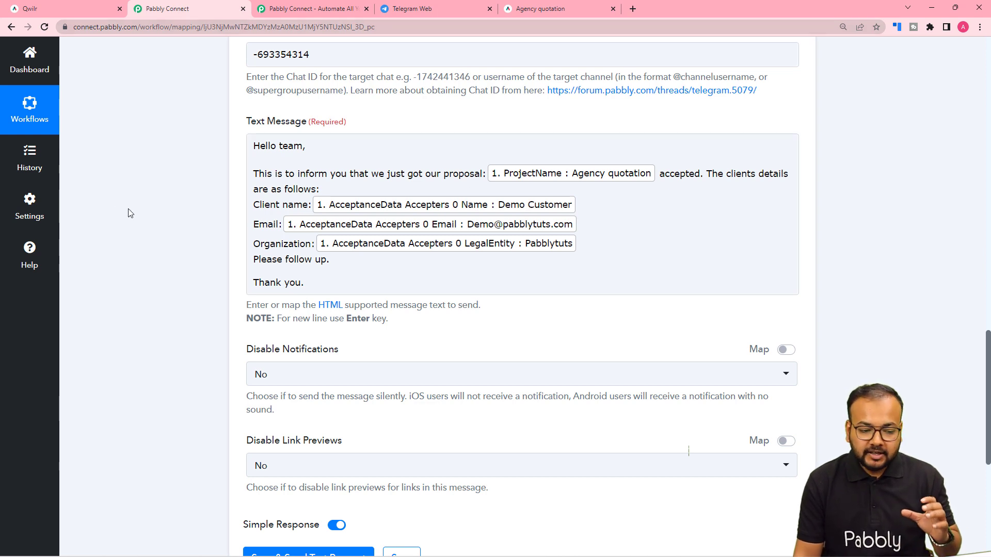
pyautogui.scroll(-3, 137, 209)
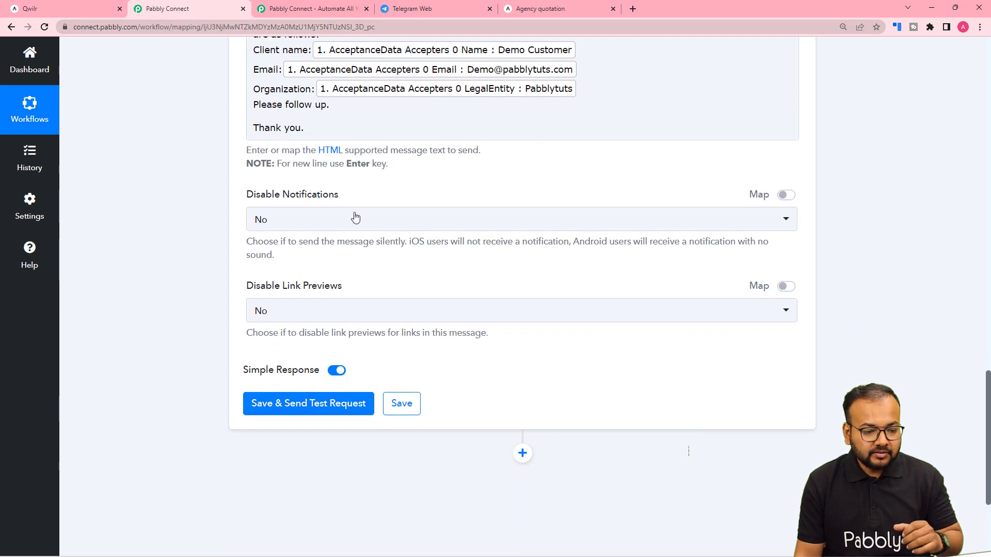
pyautogui.click(317, 227)
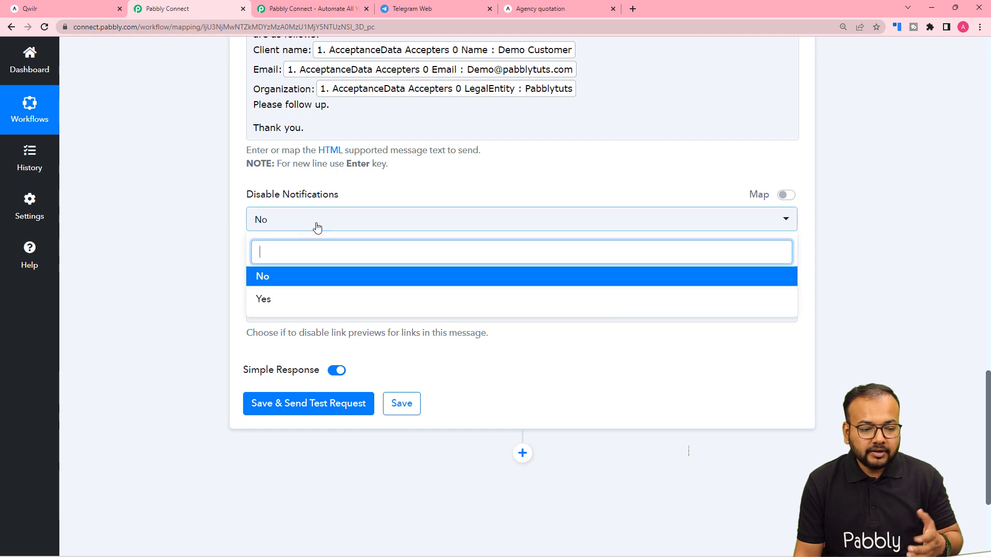
pyautogui.click(285, 296)
pyautogui.scroll(-2, 192, 237)
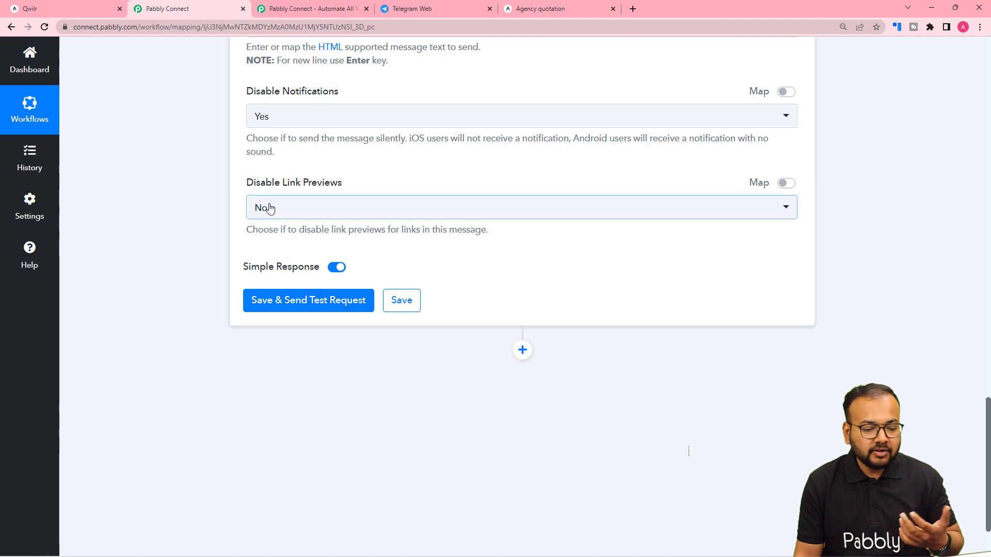
pyautogui.scroll(-1, 210, 206)
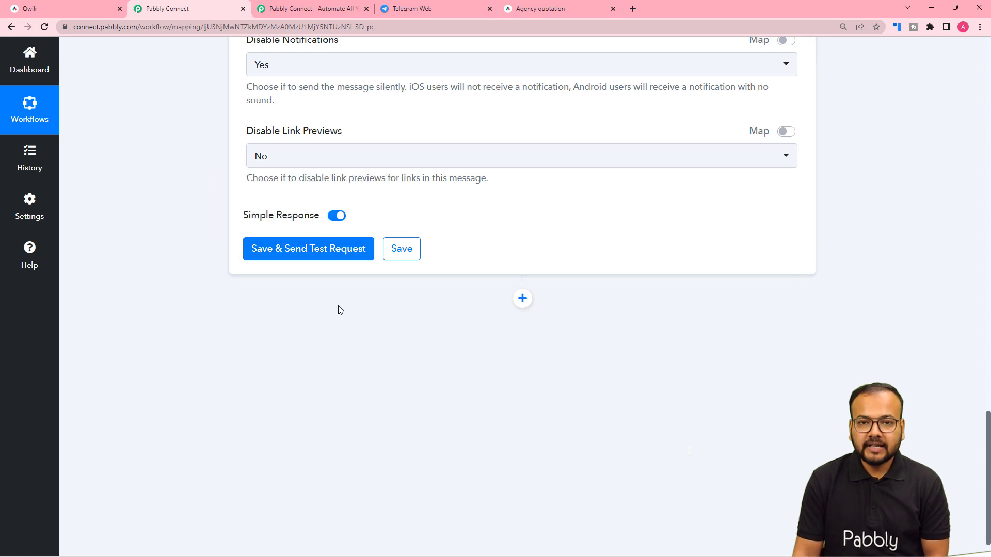
# - Save the Telegram action with a test request and check the My Team group in Telegram for the message
pyautogui.click(415, 14)
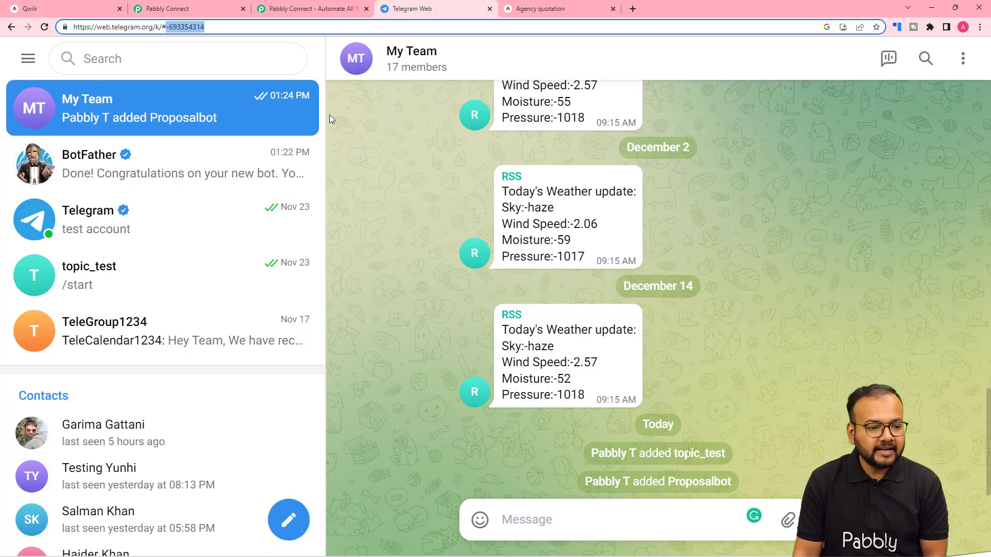
pyautogui.click(166, 9)
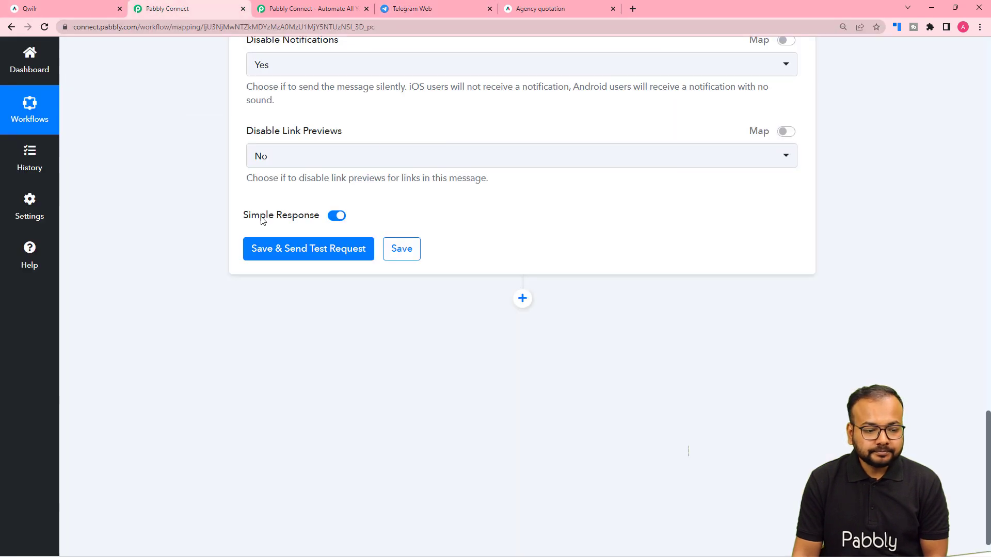
pyautogui.click(268, 255)
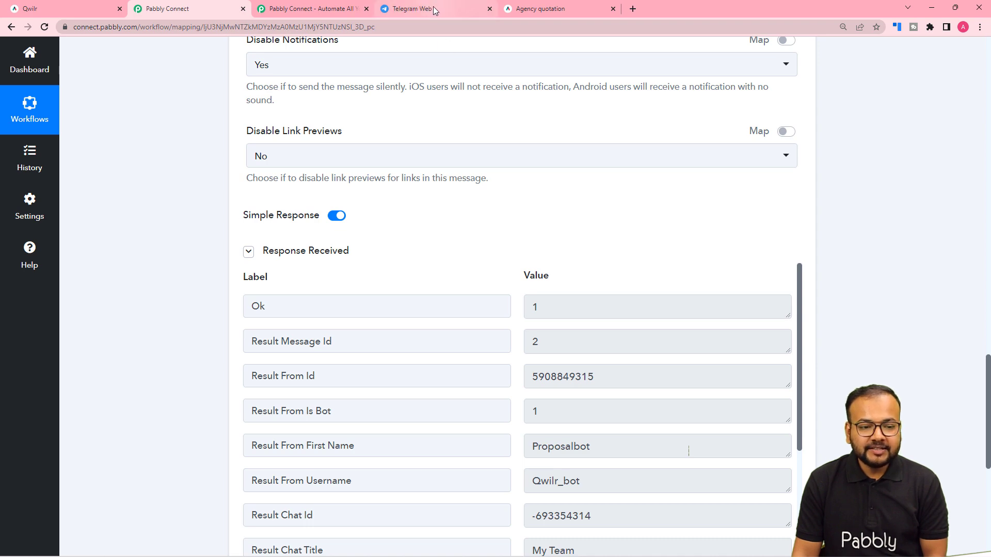
pyautogui.click(417, 10)
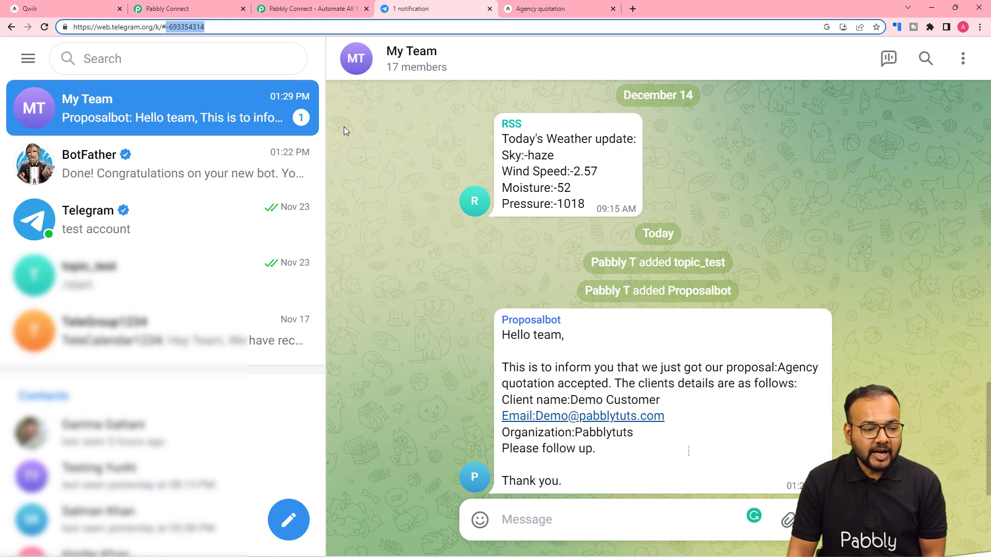
# - Return to Pabbly Connect and collapse both the Telegram Bot action and the Qwilr trigger
pyautogui.click(202, 6)
pyautogui.scroll(10, 758, 234)
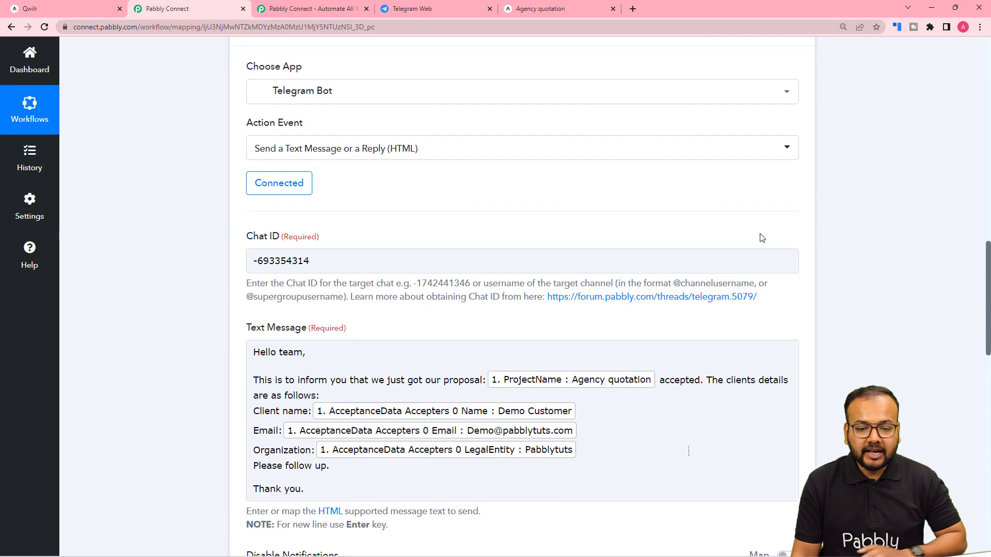
pyautogui.click(794, 222)
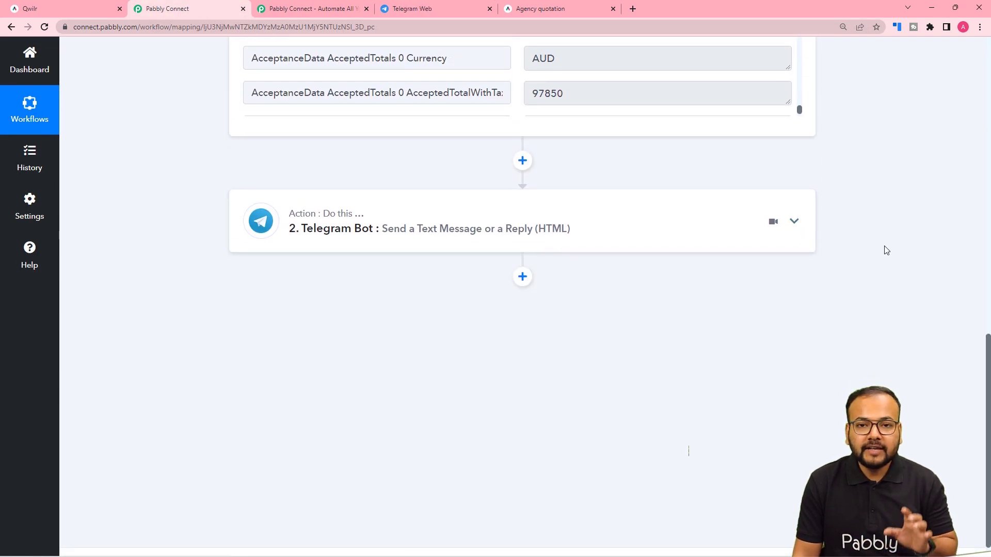
pyautogui.scroll(8, 885, 242)
pyautogui.scroll(5, 888, 239)
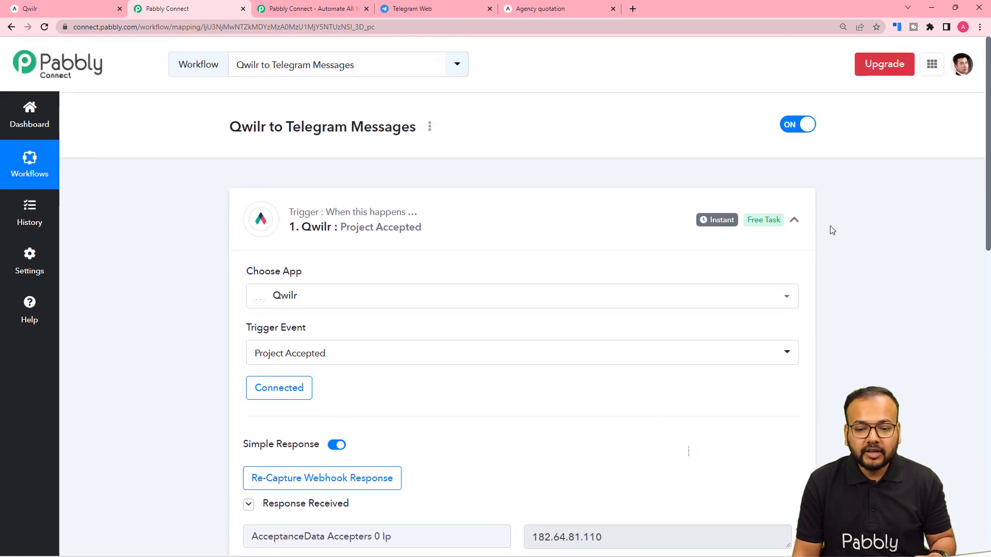
pyautogui.click(795, 221)
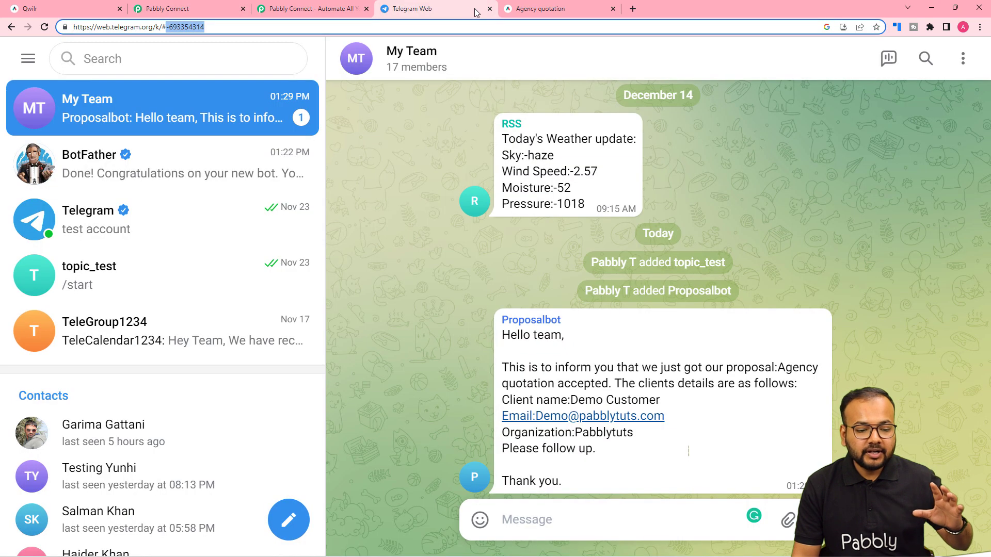
# - View the bot's message in the My Team group on Telegram again and return to the Pabbly Connect workflow
pyautogui.click(412, 9)
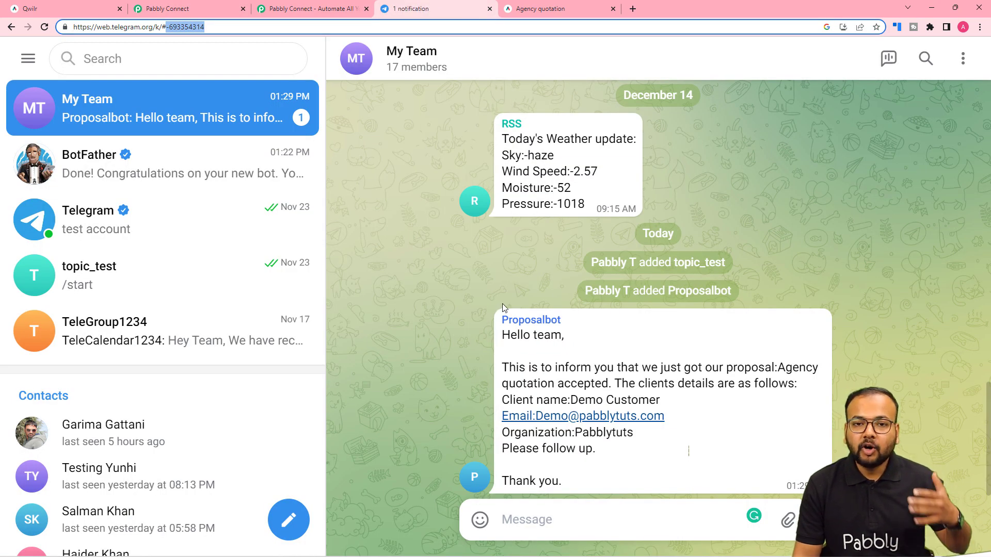
pyautogui.click(193, 8)
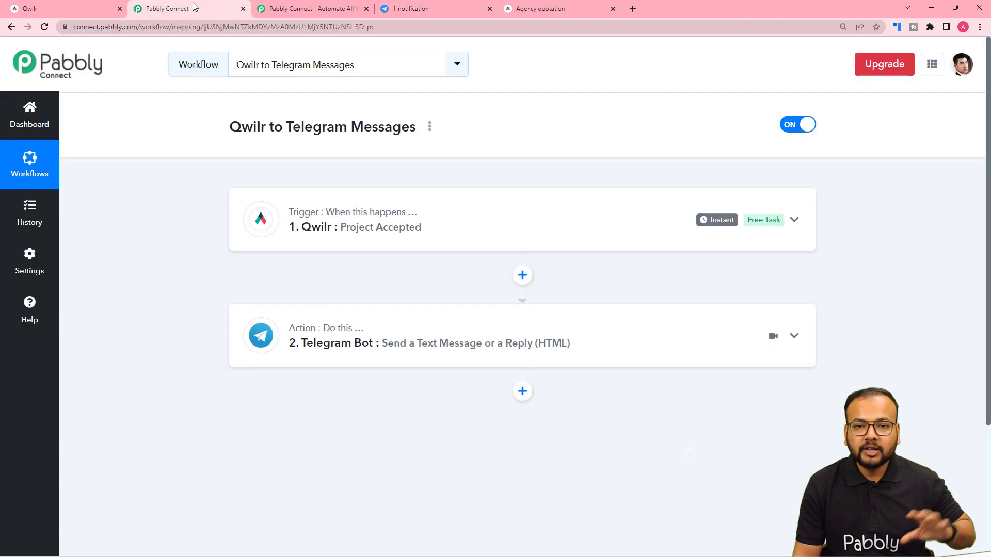